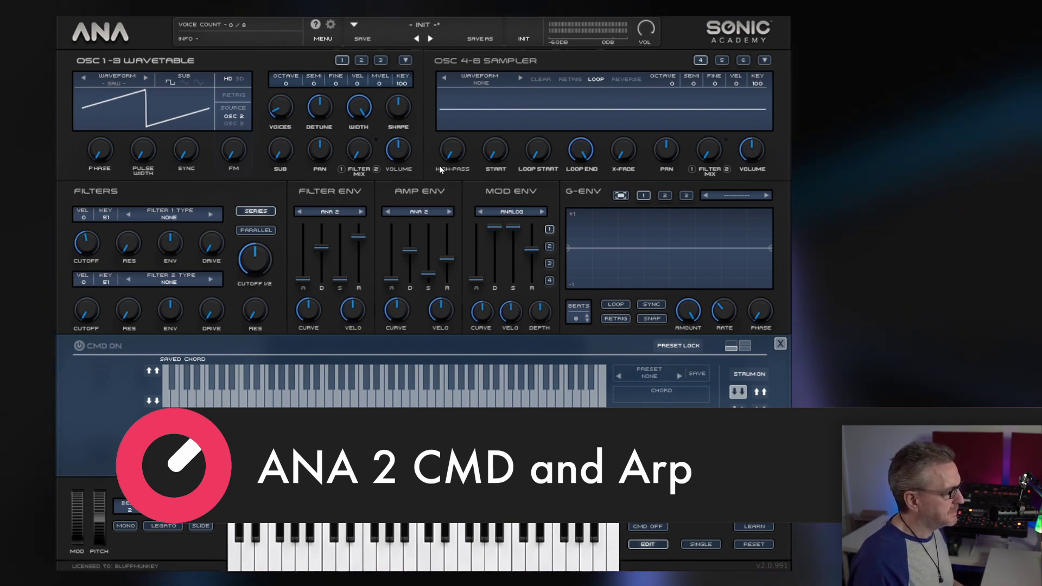
# Turn on the chord memory device in Multi mode and store the notes C3, D#3 and G3 on memory location D3
pyautogui.click(79, 346)
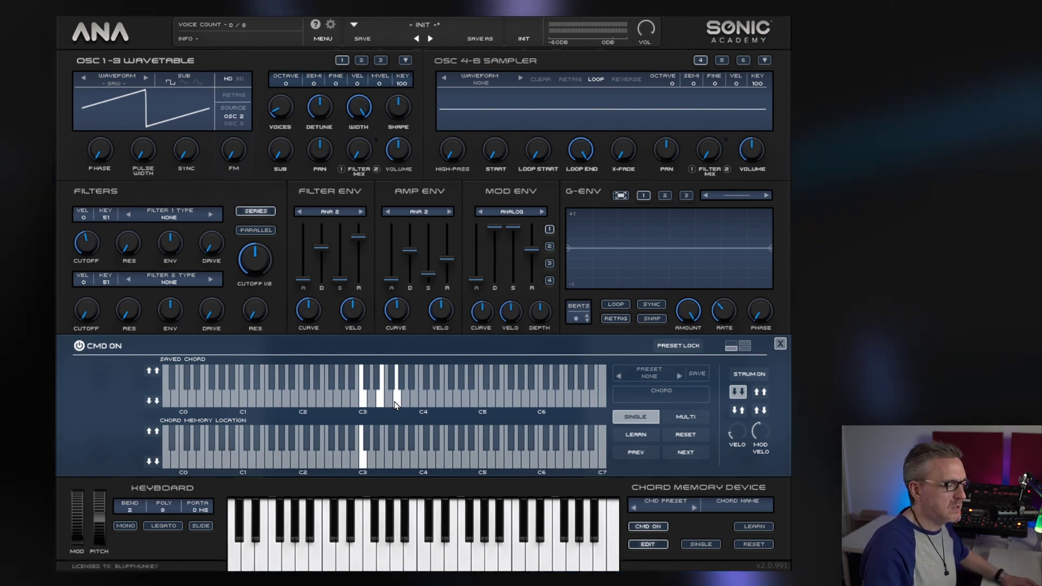
pyautogui.click(685, 416)
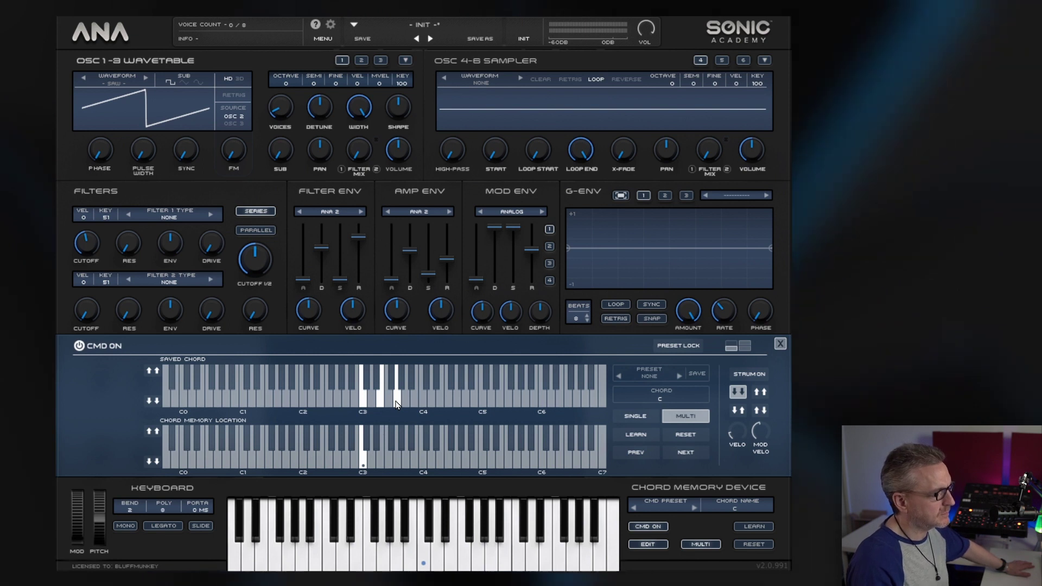
pyautogui.click(370, 463)
pyautogui.click(360, 402)
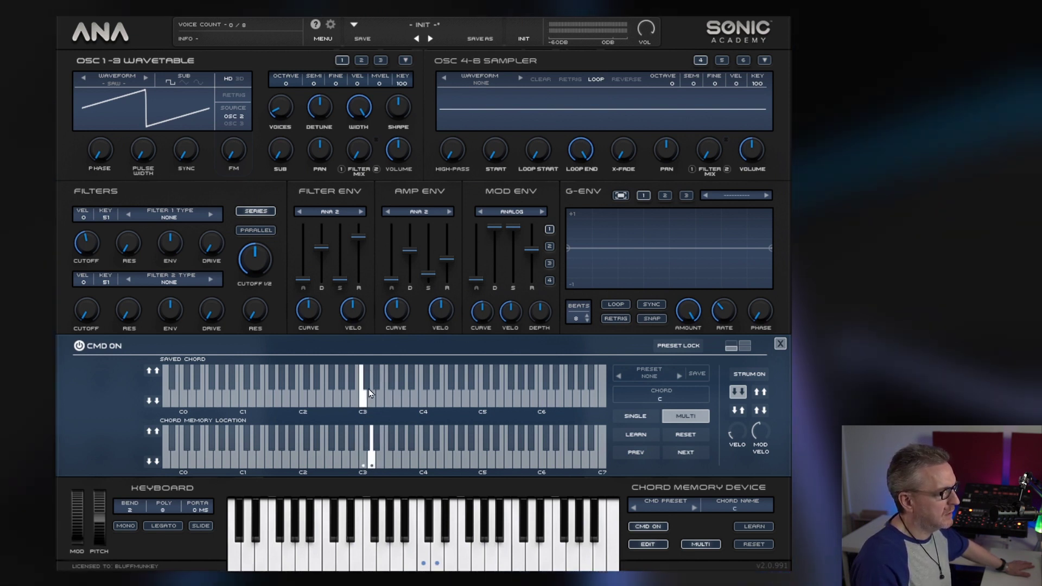
pyautogui.click(376, 381)
pyautogui.click(395, 399)
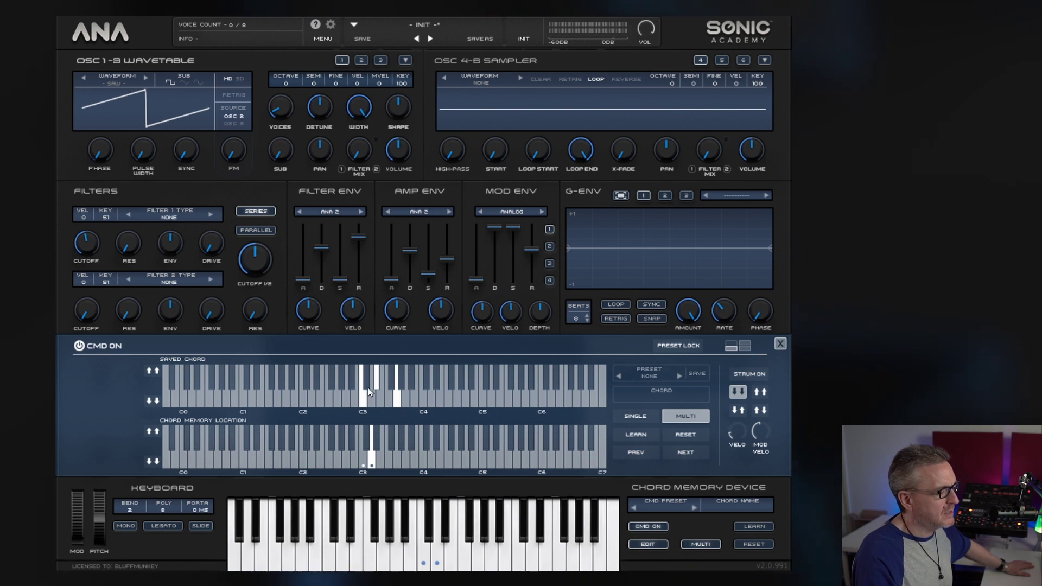
# Try transposing the saved chord up and back down, and try the chord strum on and off
pyautogui.click(155, 370)
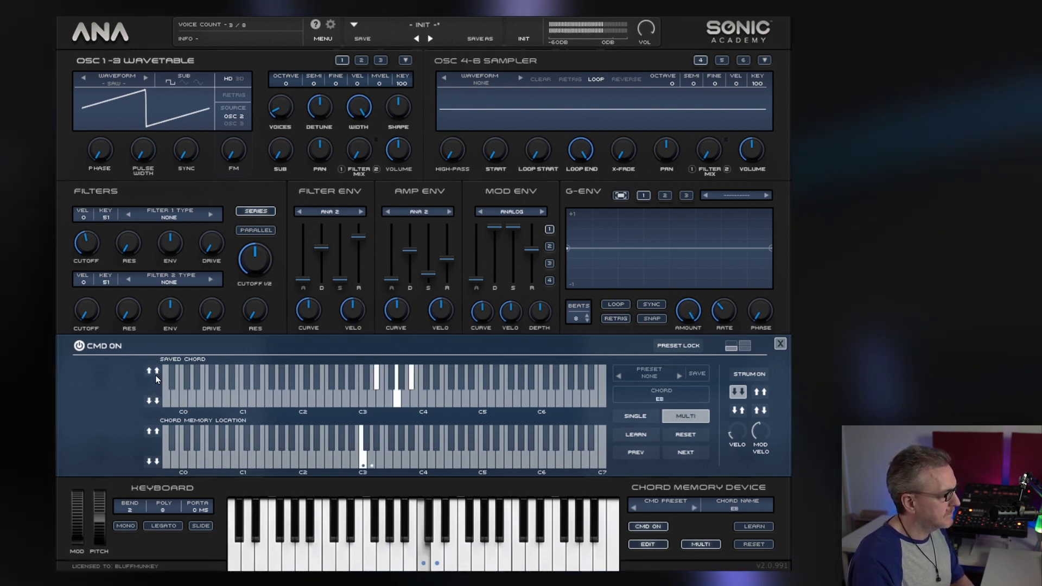
pyautogui.click(155, 400)
pyautogui.click(155, 400)
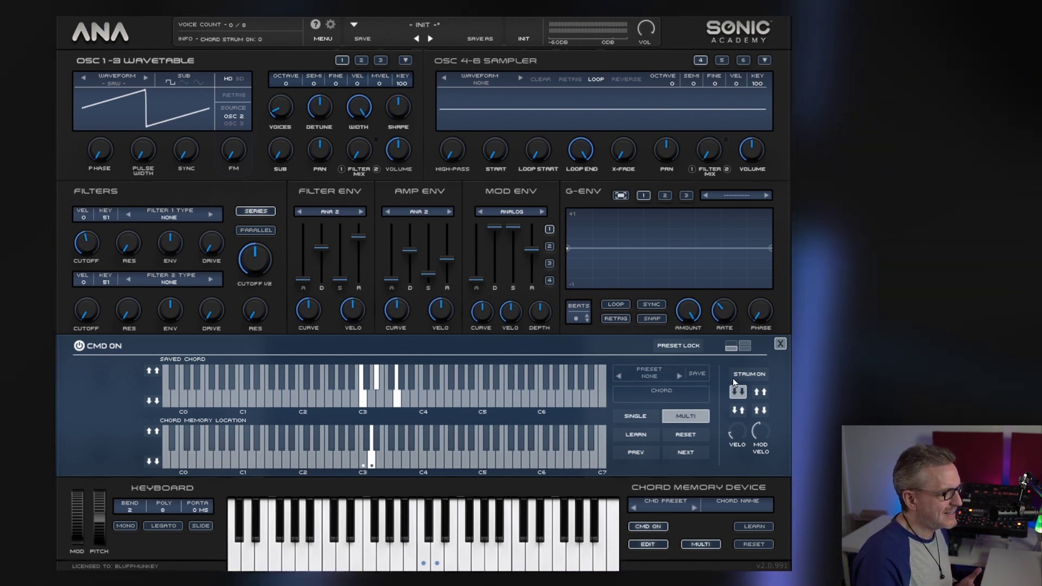
pyautogui.click(751, 375)
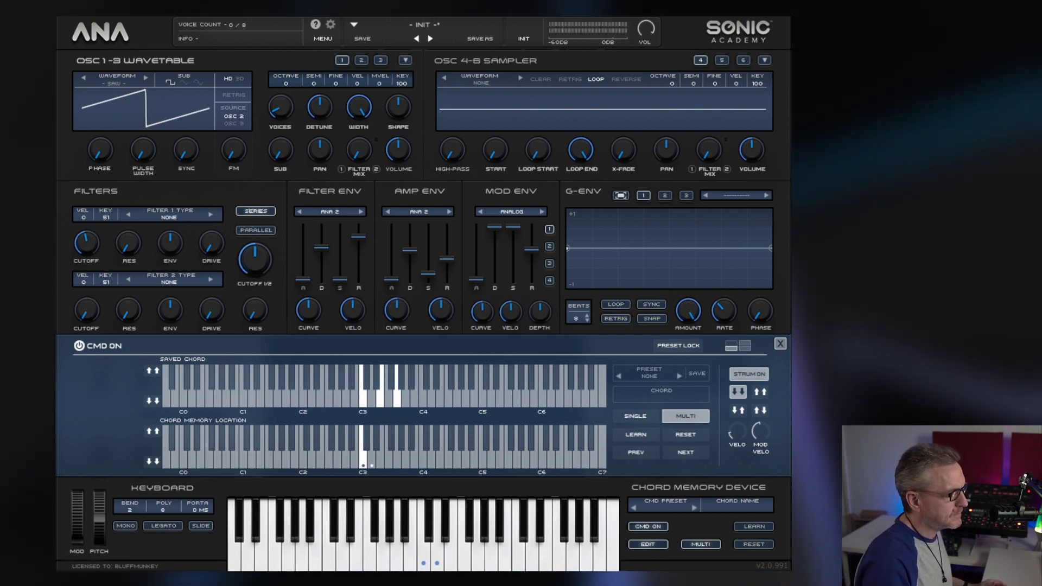
pyautogui.click(749, 376)
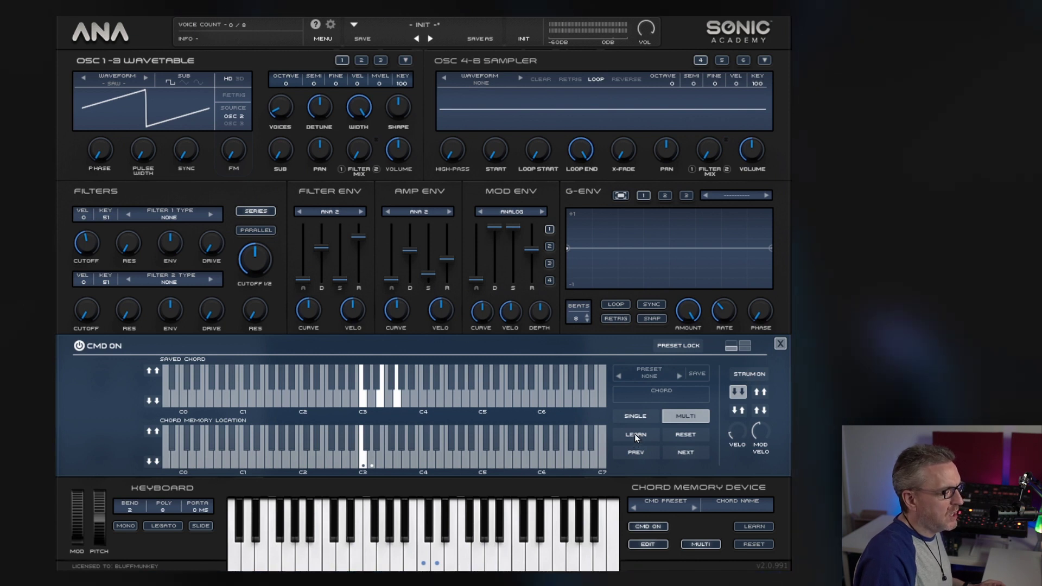
# Use Learn to store a played G2, C3 and E3 chord on memory location E3
pyautogui.click(378, 465)
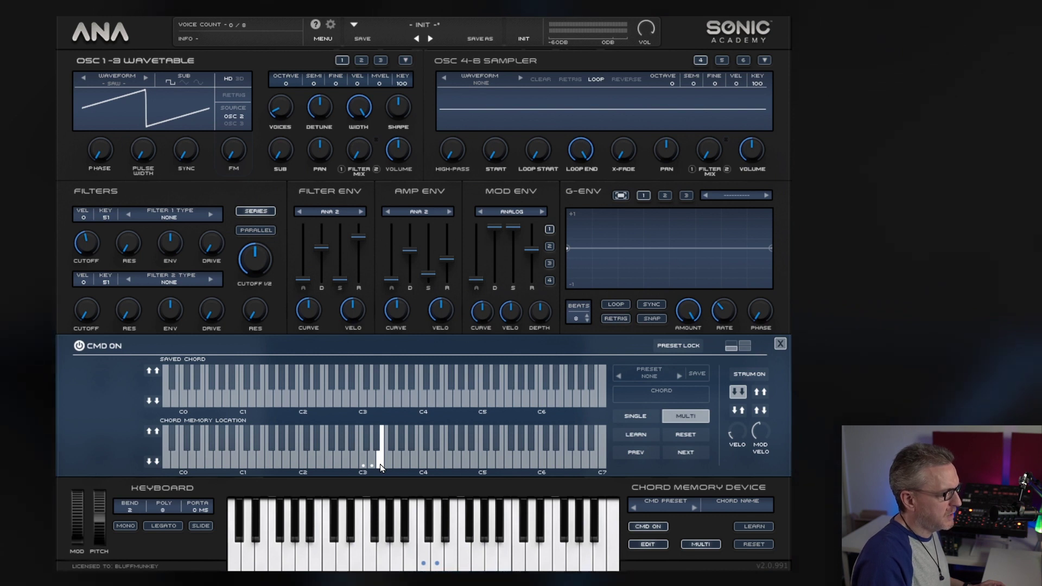
pyautogui.click(637, 435)
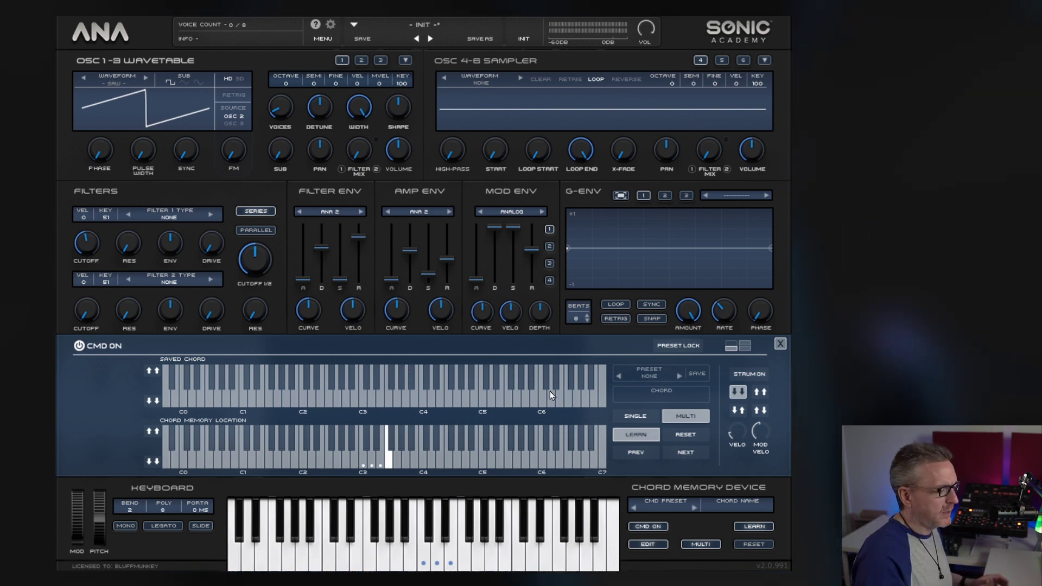
pyautogui.click(643, 435)
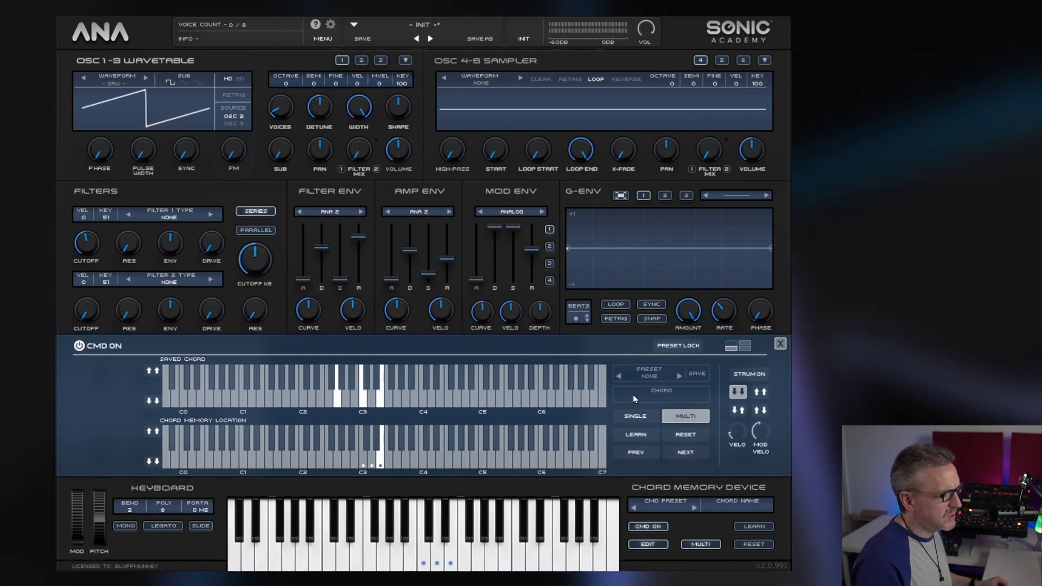
# Browse the DLC, Multi and Single categories of the chord presets
pyautogui.click(646, 374)
pyautogui.moveTo(653, 405)
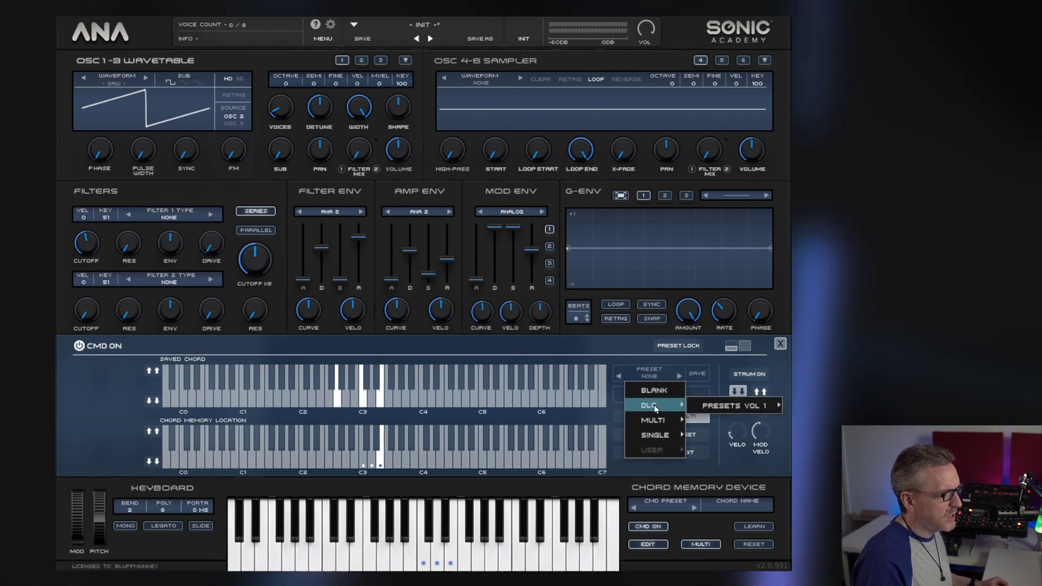
pyautogui.moveTo(653, 424)
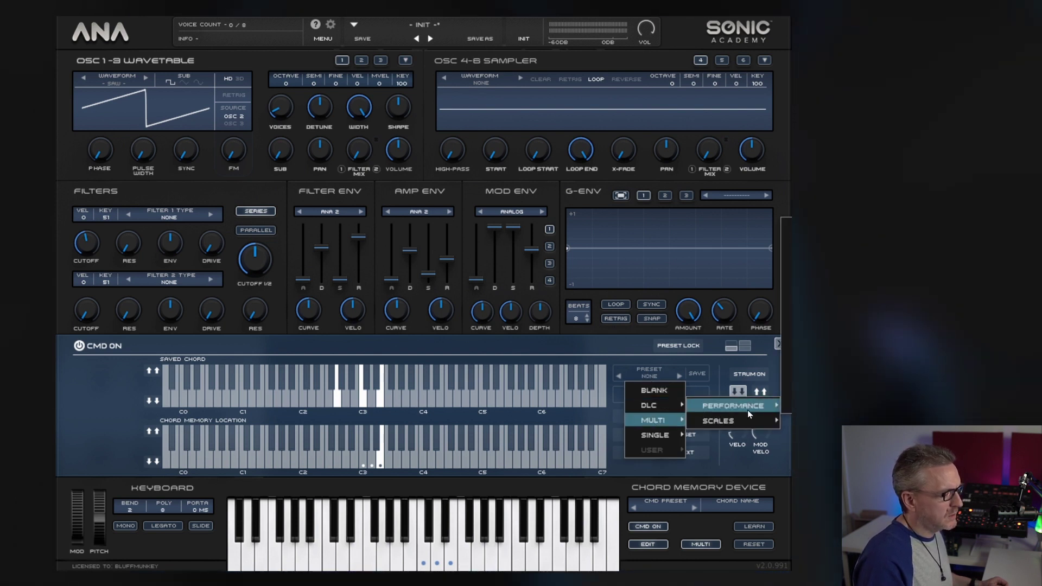
pyautogui.moveTo(722, 422)
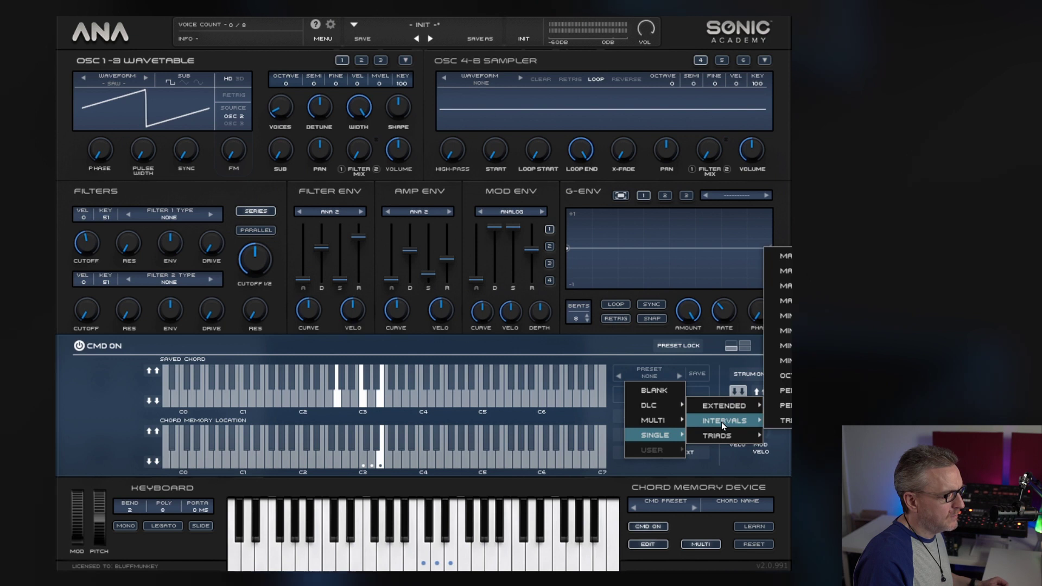
pyautogui.click(621, 356)
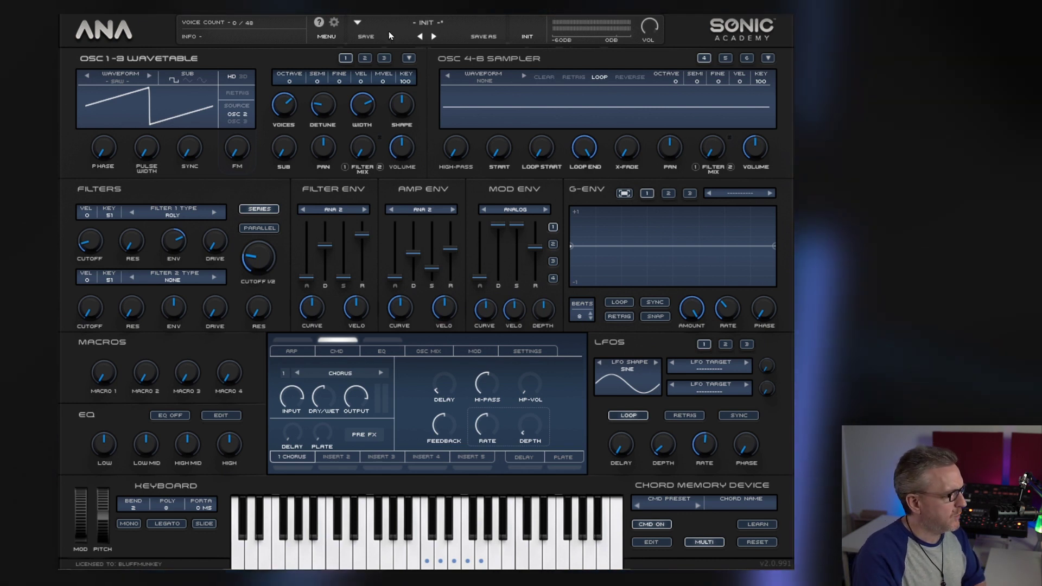
# Clear the arpeggiator's note pattern and show the arpeggiator together with the chord memory editor
pyautogui.click(289, 351)
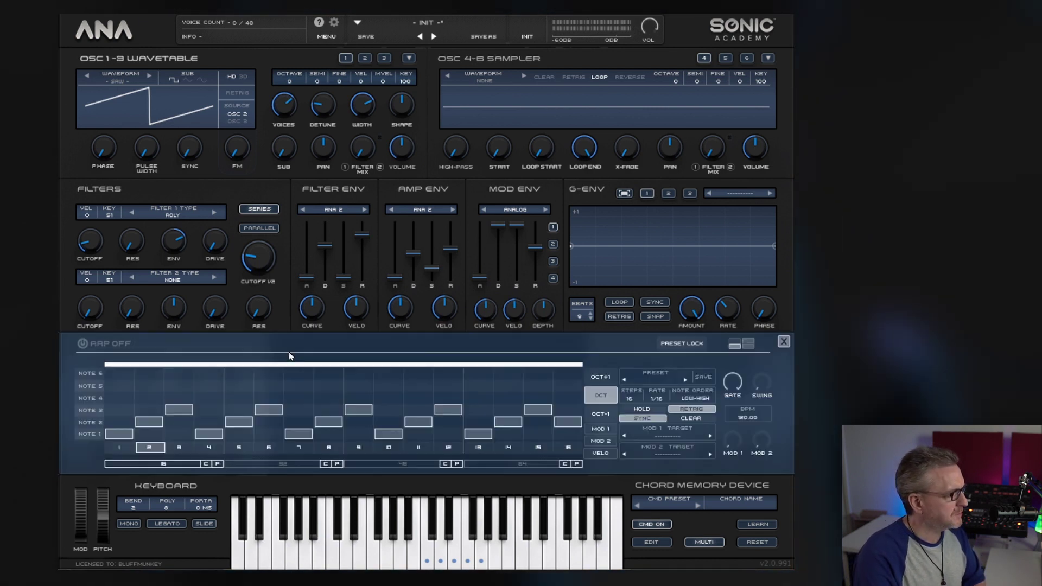
pyautogui.click(688, 416)
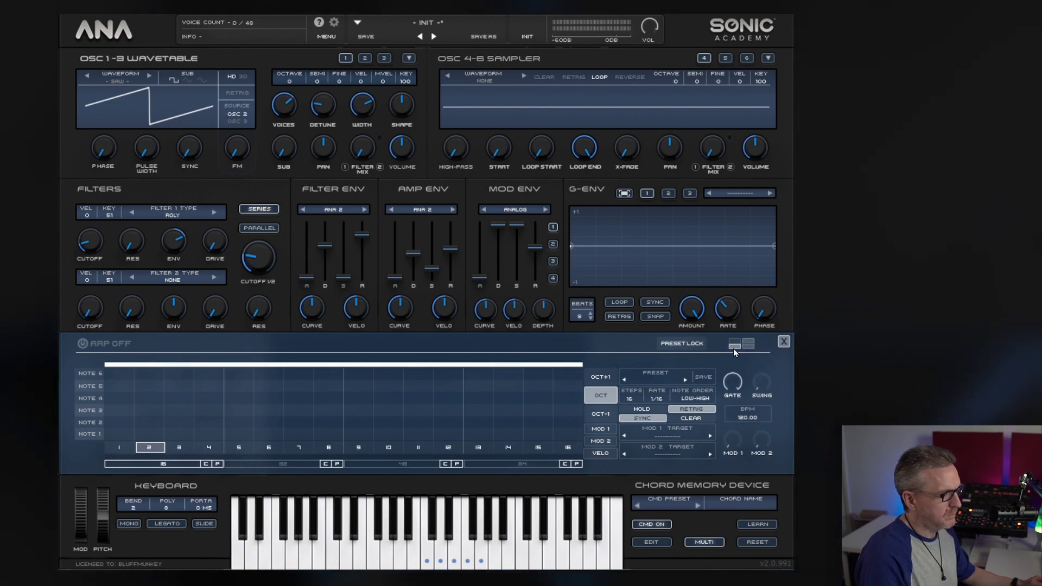
pyautogui.click(748, 343)
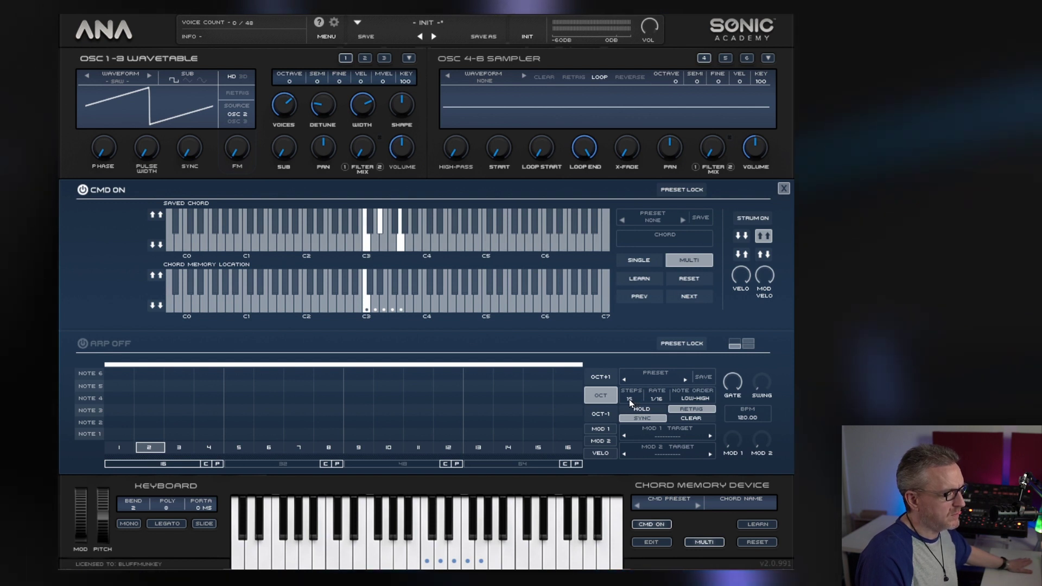
# Set the arpeggiator's step count to 16 and try its Hold option on and off
pyautogui.moveTo(629, 398)
pyautogui.mouseDown()
pyautogui.moveTo(629, 418)
pyautogui.moveTo(637, 395)
pyautogui.mouseUp()
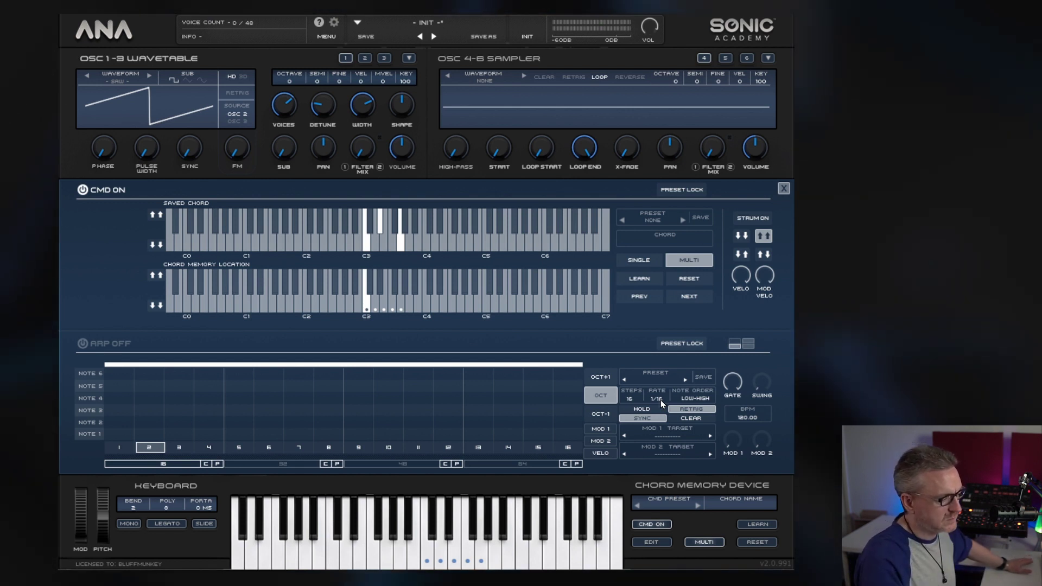
pyautogui.click(643, 407)
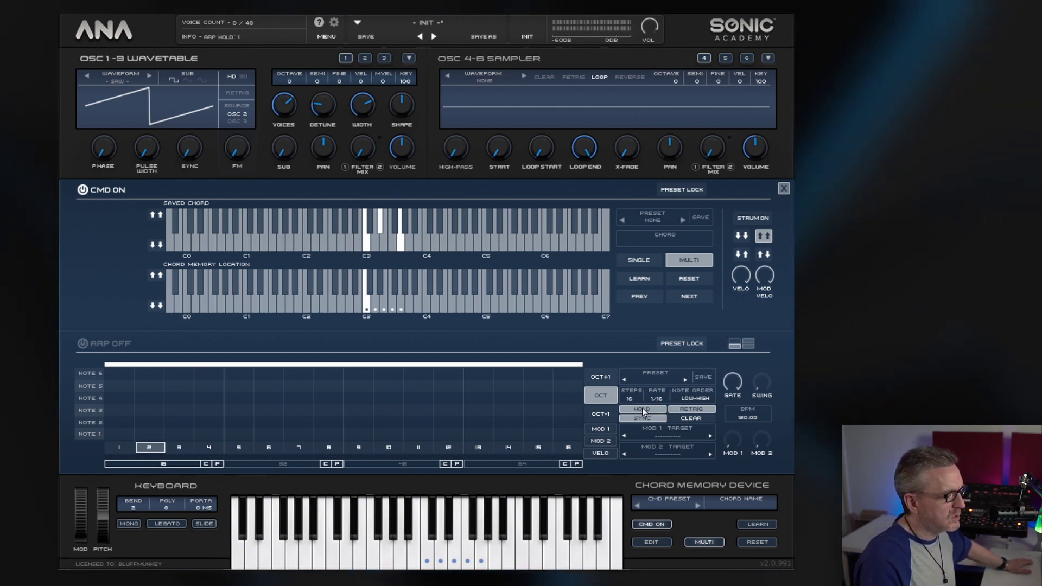
pyautogui.click(642, 408)
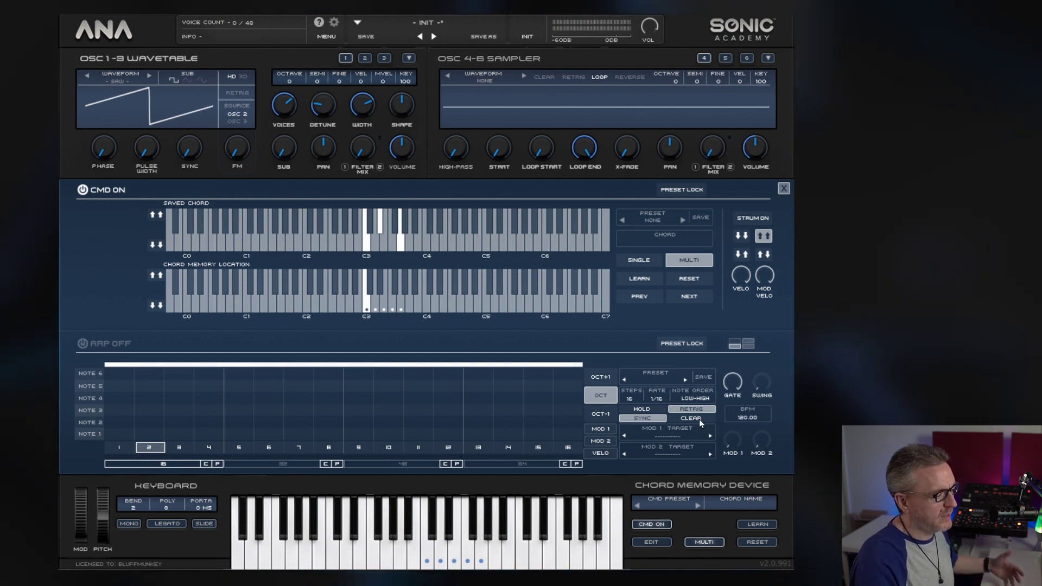
# Try out a scattered note pattern on rows 2 to 5 of the arpeggiator grid and clear it
pyautogui.moveTo(119, 409); pyautogui.dragTo(149, 410)
pyautogui.click(209, 397)
pyautogui.click(268, 397)
pyautogui.click(298, 422)
pyautogui.click(388, 385)
pyautogui.click(418, 385)
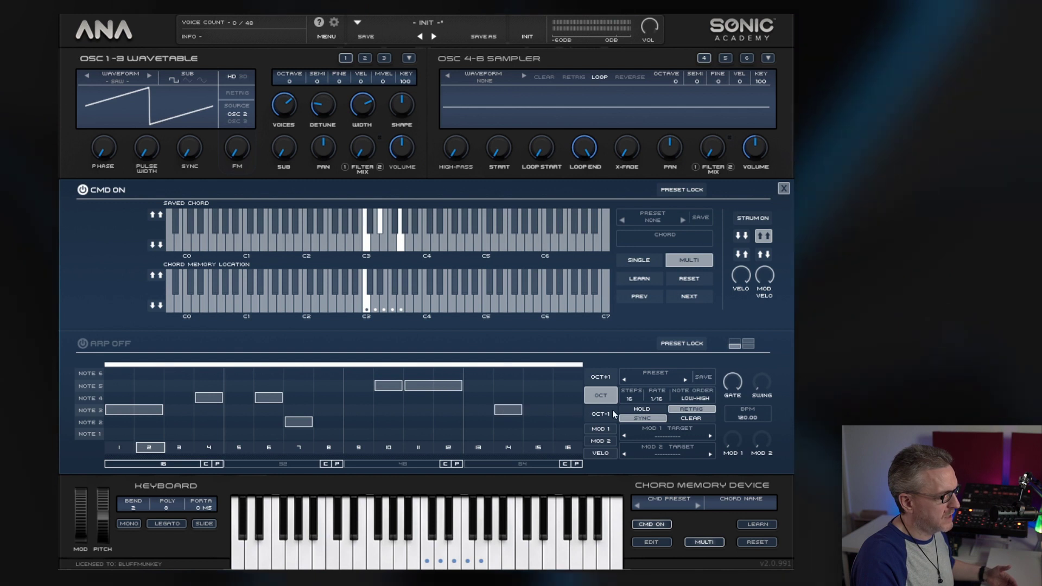
pyautogui.click(695, 418)
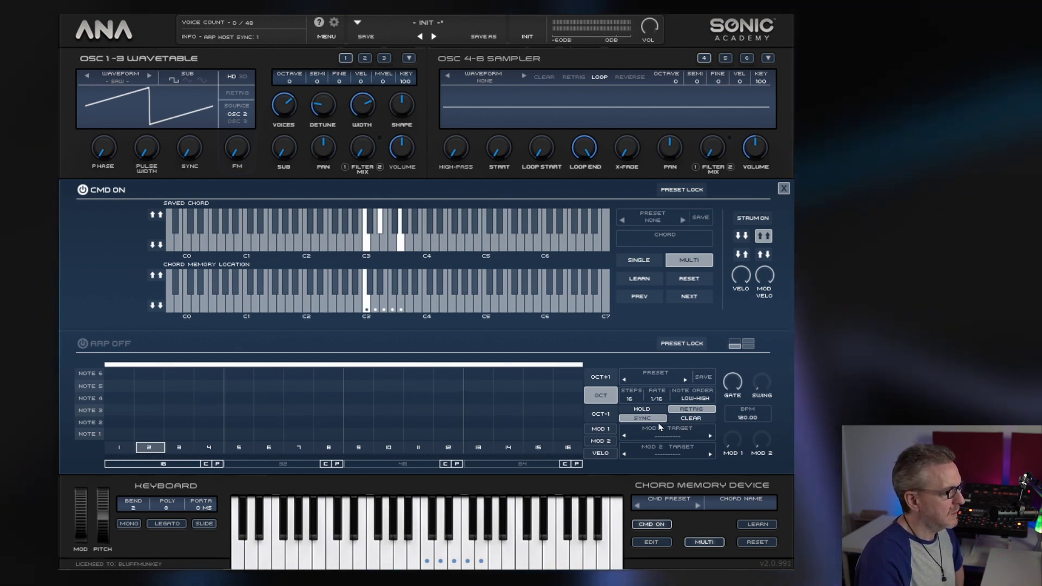
# Try drawing varying modulation levels across the arpeggiator's 16 Mod 1 steps and clear them
pyautogui.click(600, 429)
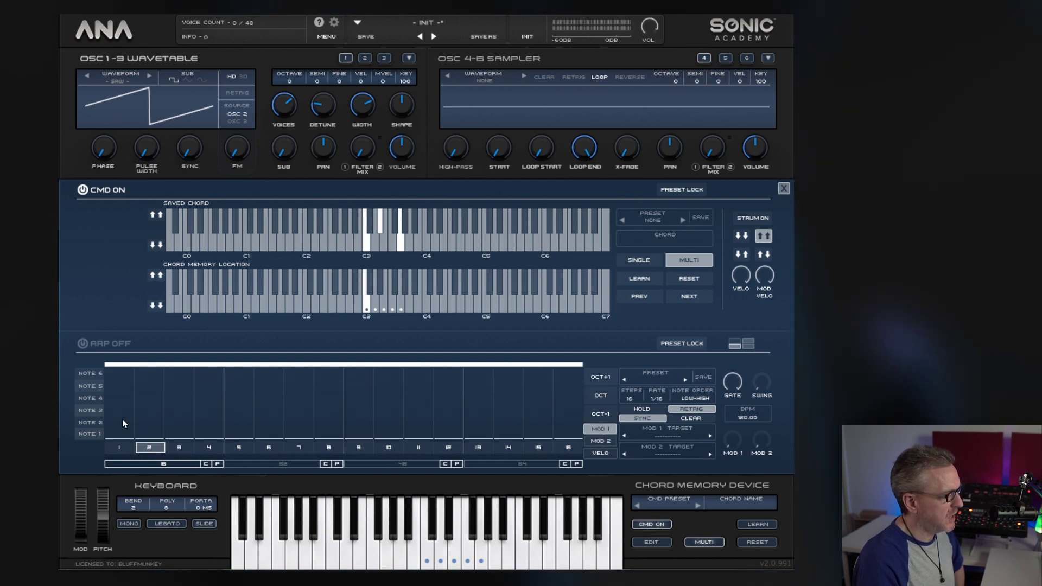
pyautogui.moveTo(124, 423); pyautogui.dragTo(273, 408)
pyautogui.moveTo(536, 402); pyautogui.dragTo(567, 404)
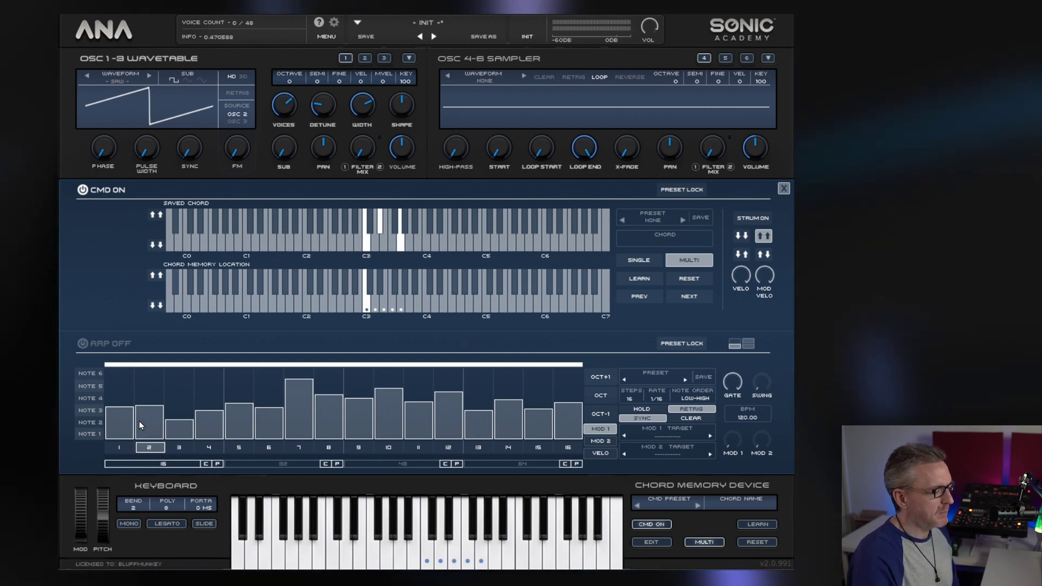
pyautogui.click(684, 417)
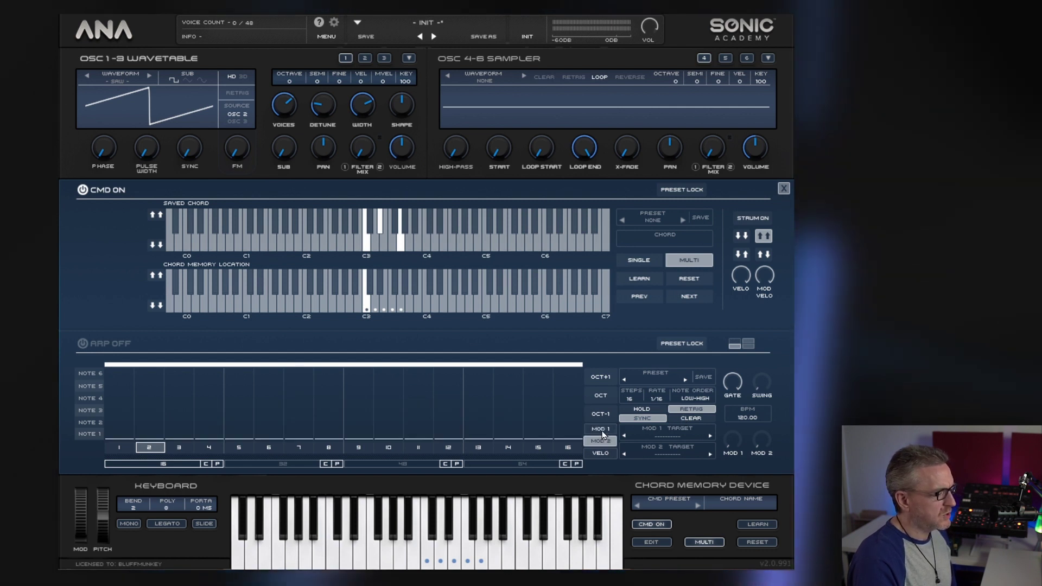
# View the arpeggiator's velocity and modulation lanes and the list of available Mod 1 targets
pyautogui.click(601, 453)
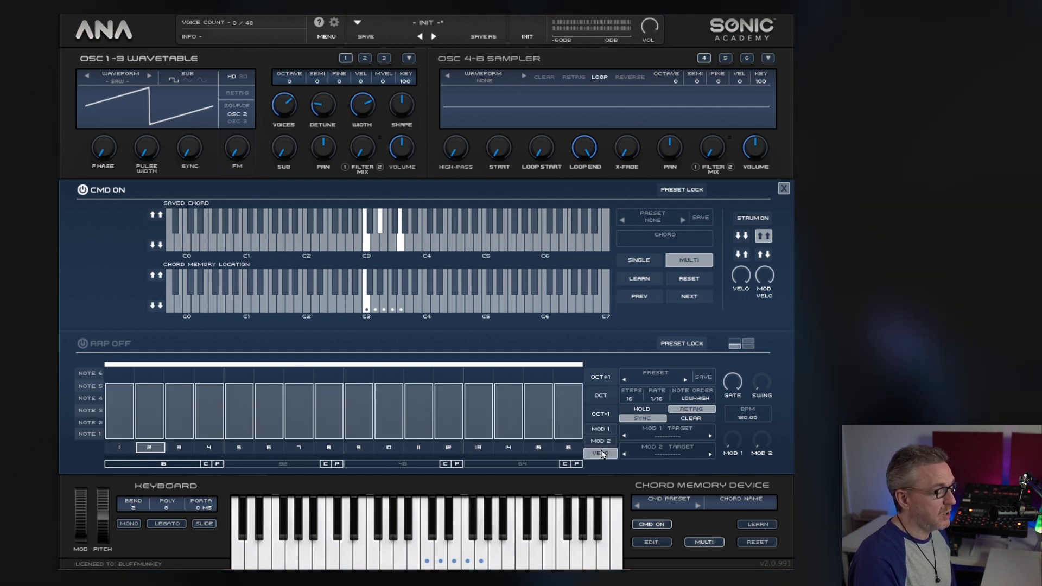
pyautogui.click(670, 435)
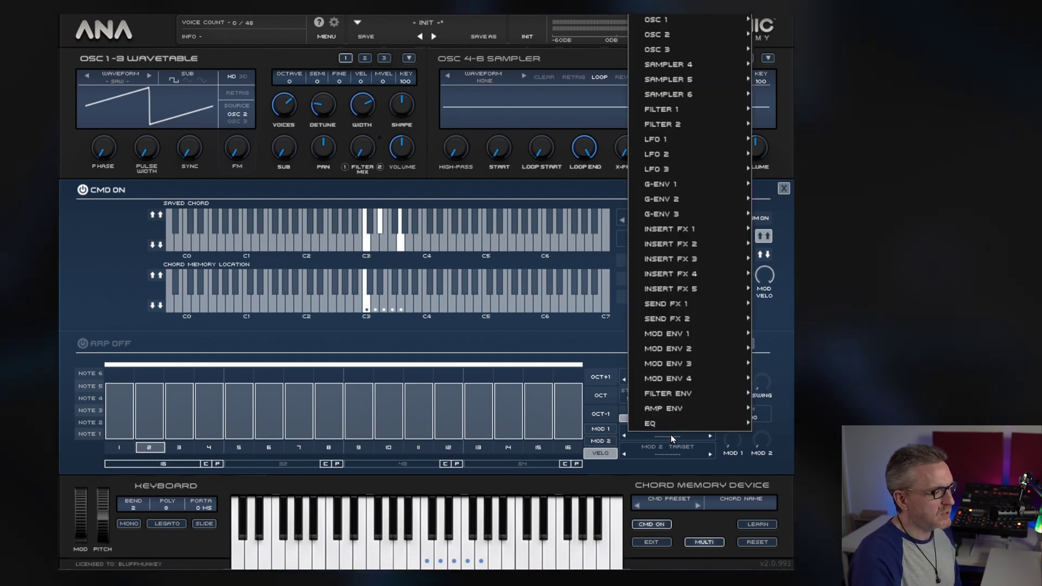
pyautogui.click(600, 441)
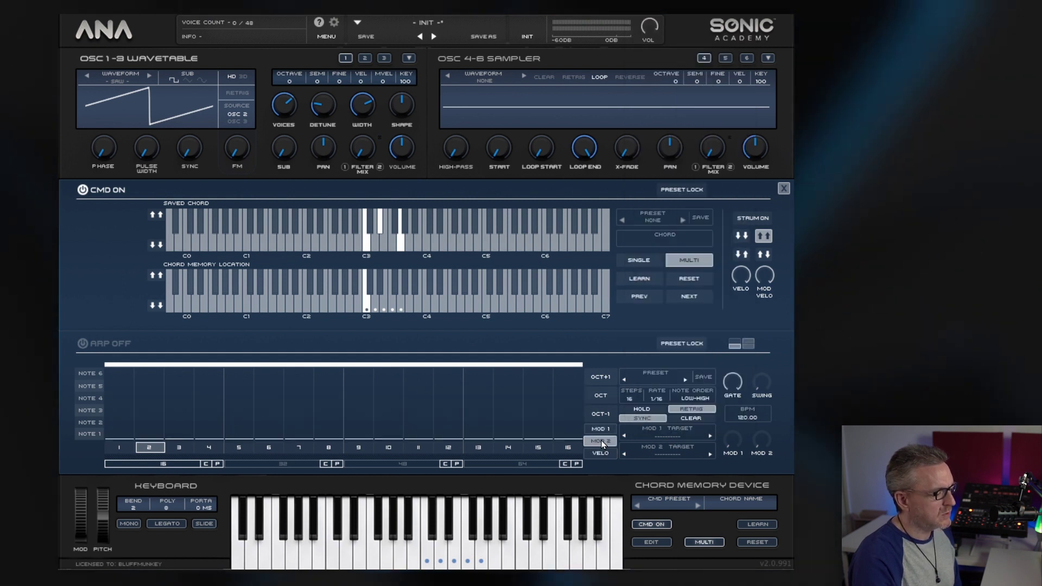
pyautogui.click(672, 436)
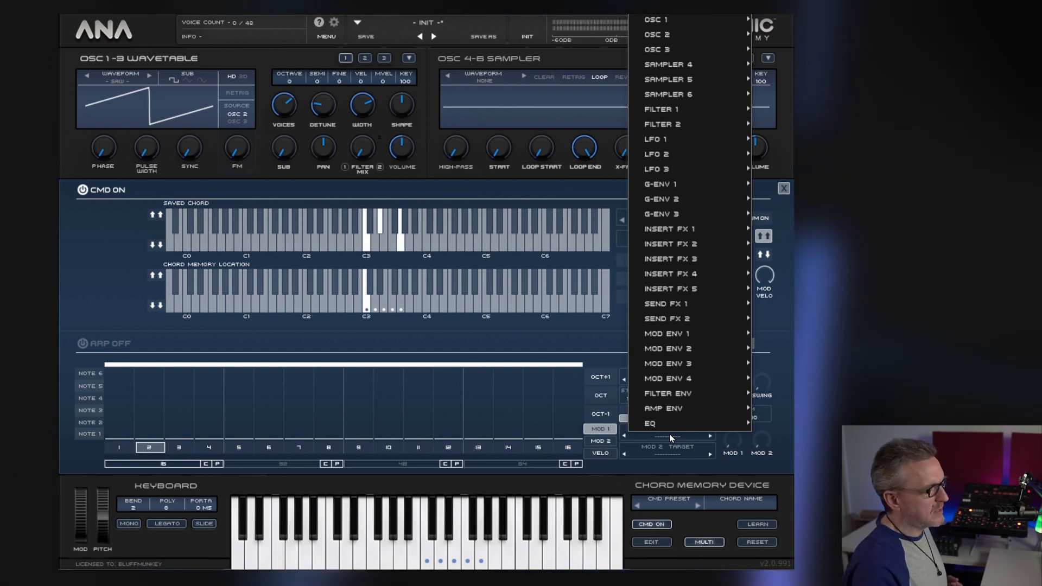
# Fill all 16 steps of the arpeggiator's Note 1 row in the Oct lane
pyautogui.click(614, 401)
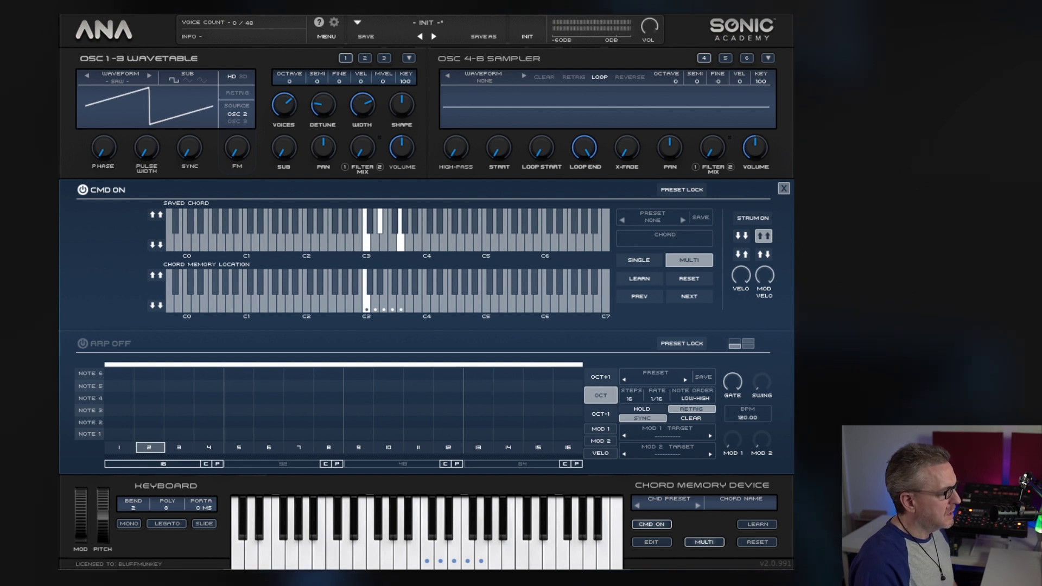
pyautogui.moveTo(116, 435); pyautogui.dragTo(175, 433)
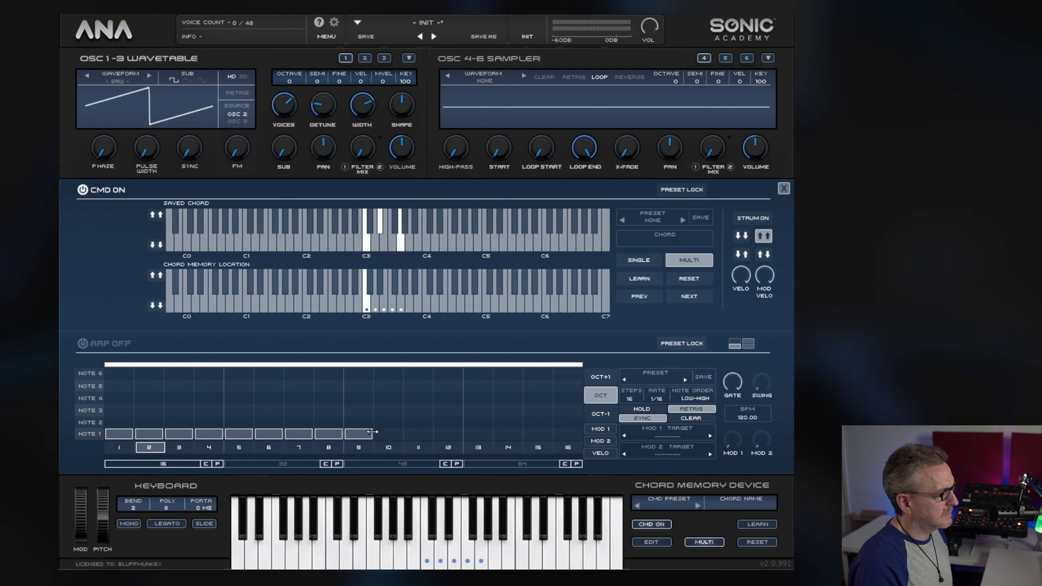
pyautogui.moveTo(383, 432); pyautogui.dragTo(561, 435)
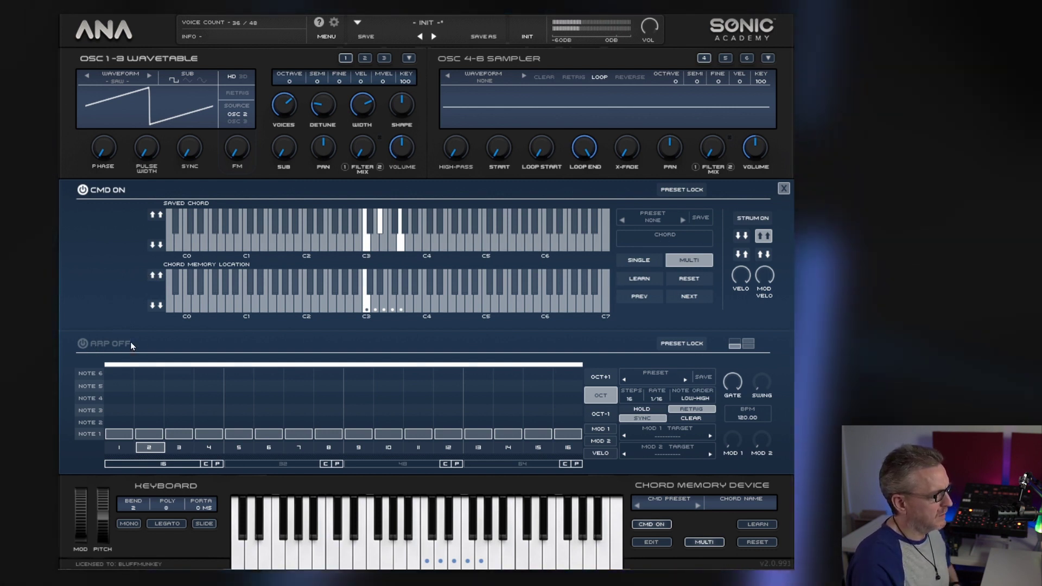
# Switch the arpeggiator on alongside the active chord memory device
pyautogui.click(82, 190)
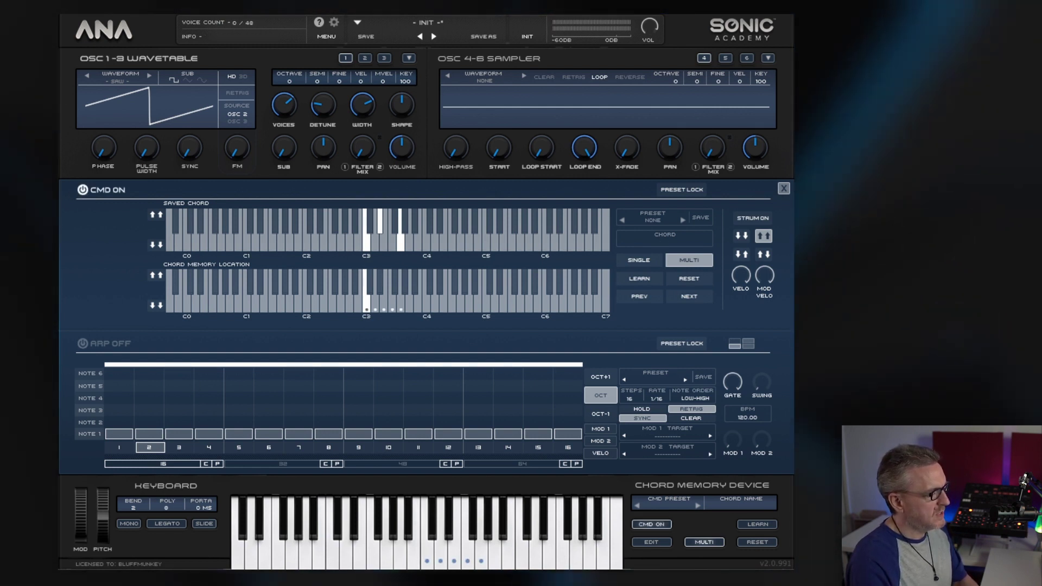
pyautogui.click(82, 343)
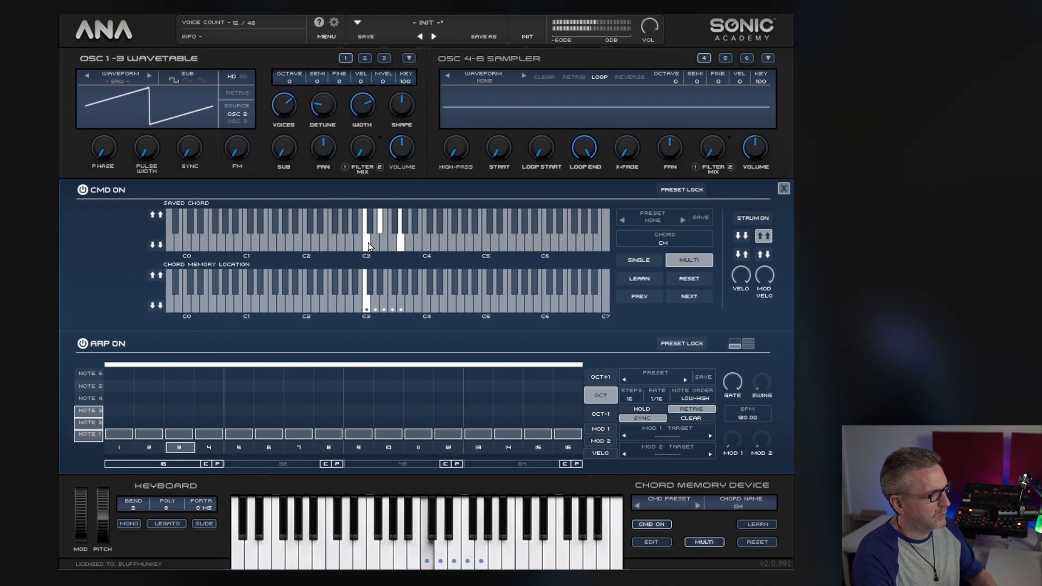
# Clear the arpeggiator pattern and alternate Note 1 and Note 2 across all 16 steps of the Oct lane
pyautogui.click(688, 418)
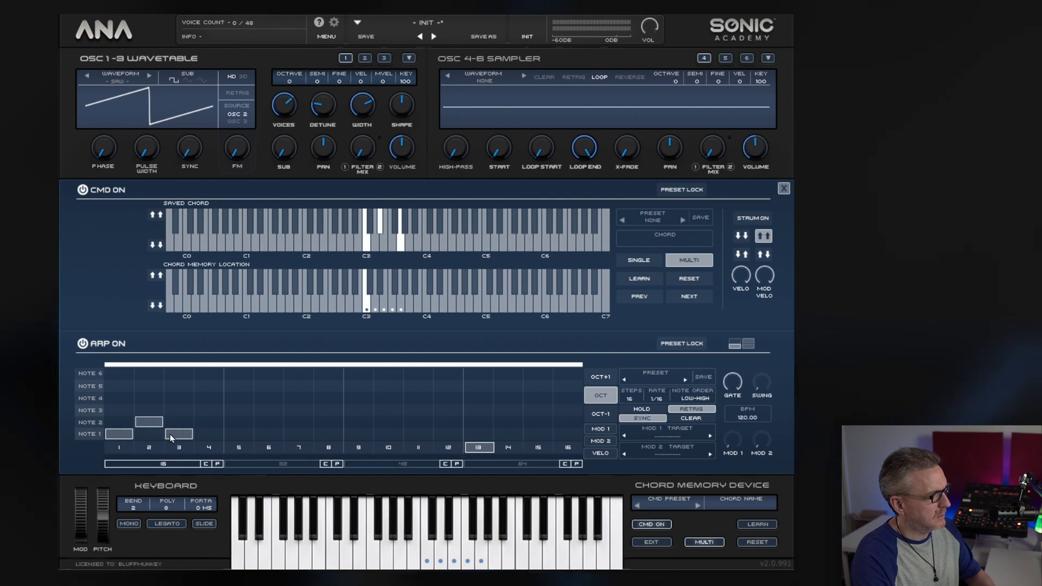
pyautogui.click(358, 434)
pyautogui.click(388, 422)
pyautogui.click(418, 433)
pyautogui.click(449, 421)
pyautogui.click(478, 434)
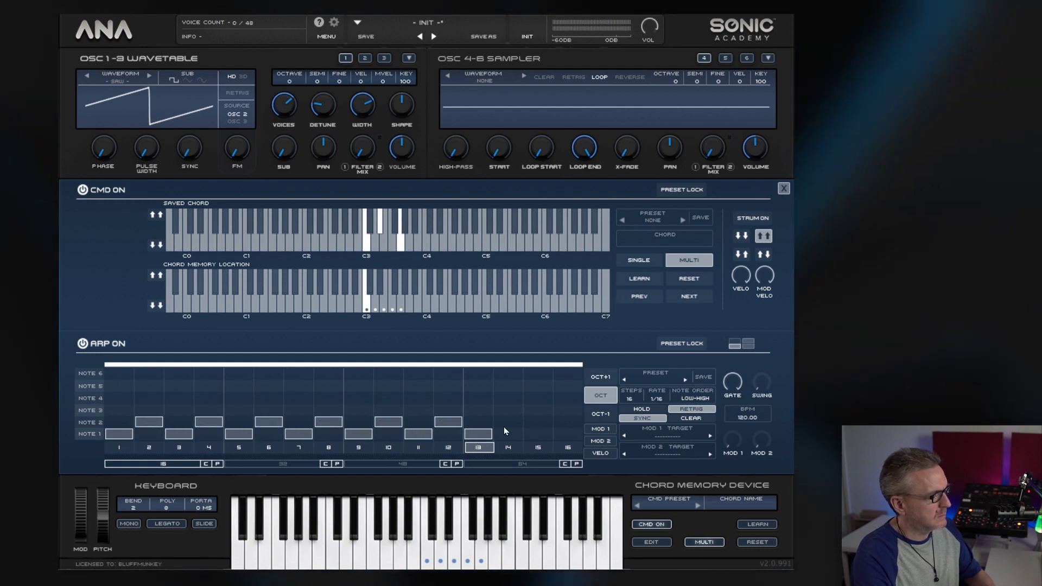
pyautogui.click(508, 422)
pyautogui.click(538, 434)
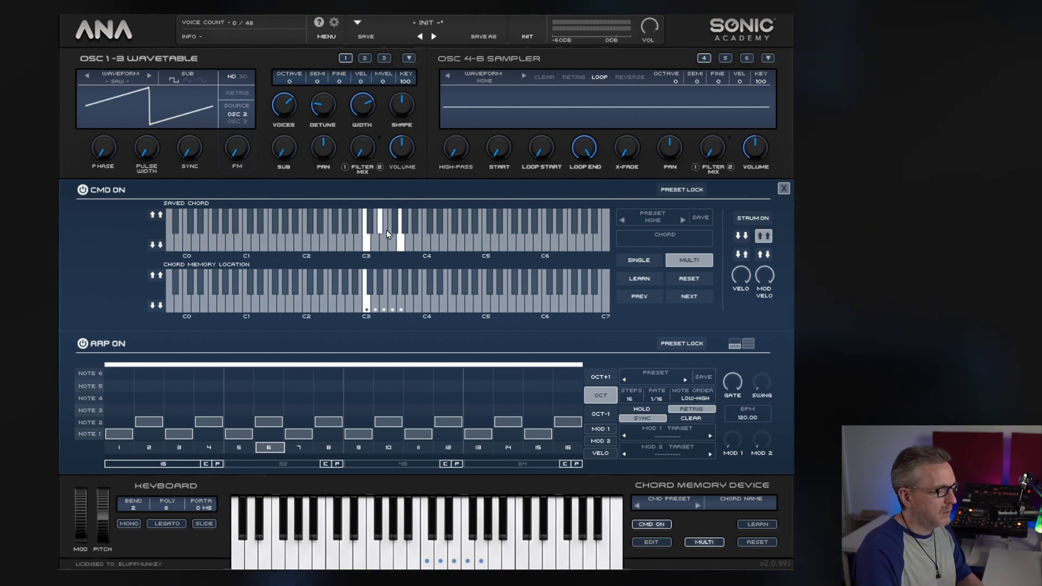
# Clear the pattern and cycle Note 1, Note 2 and Note 3 upward across all 16 arpeggiator steps
pyautogui.click(692, 418)
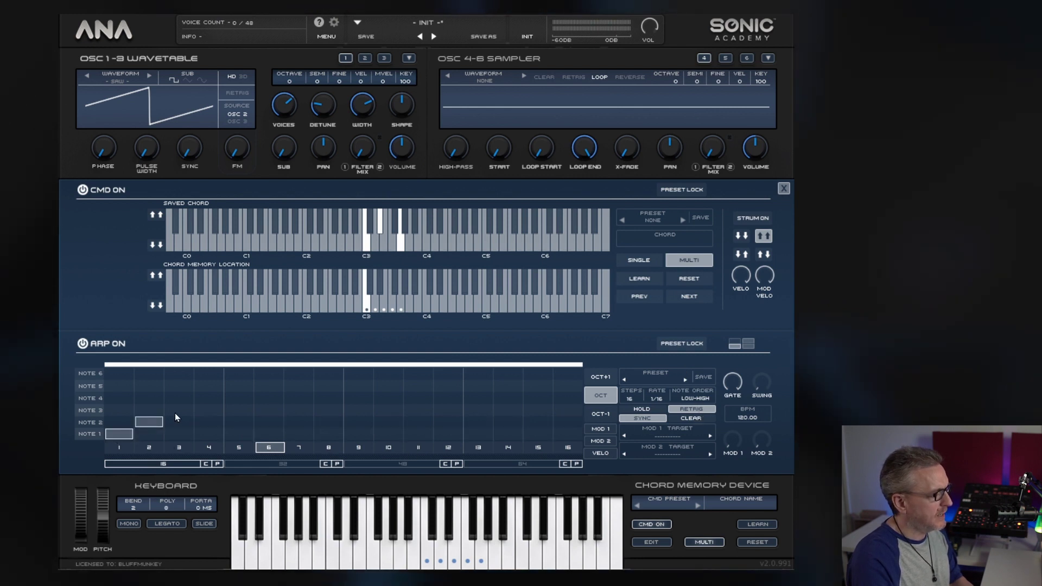
pyautogui.click(207, 434)
pyautogui.click(238, 421)
pyautogui.click(268, 410)
pyautogui.click(299, 434)
pyautogui.click(326, 421)
pyautogui.click(356, 411)
pyautogui.click(387, 434)
pyautogui.click(448, 411)
pyautogui.click(478, 433)
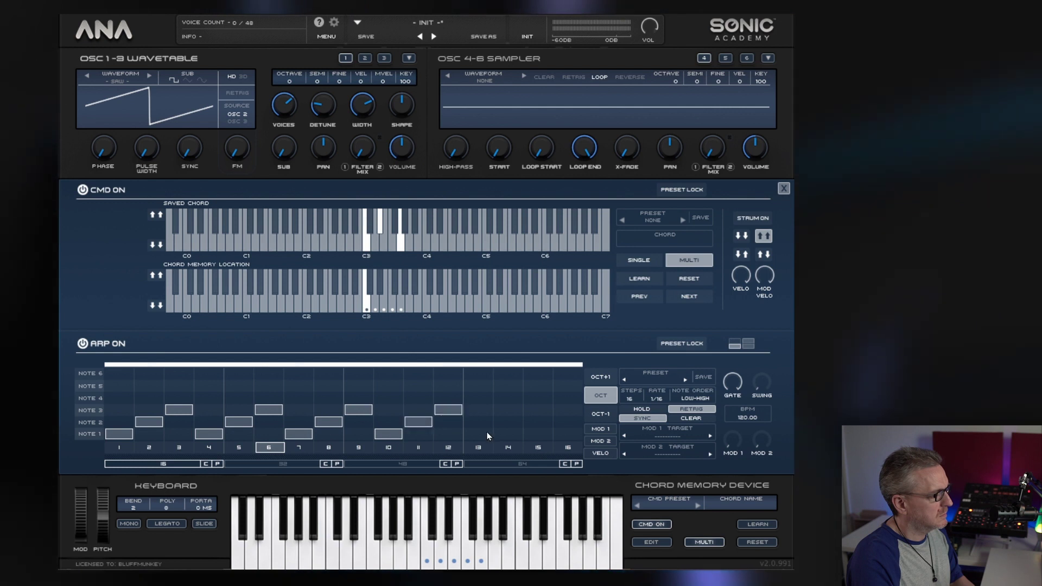
pyautogui.click(508, 421)
pyautogui.click(538, 410)
pyautogui.click(566, 423)
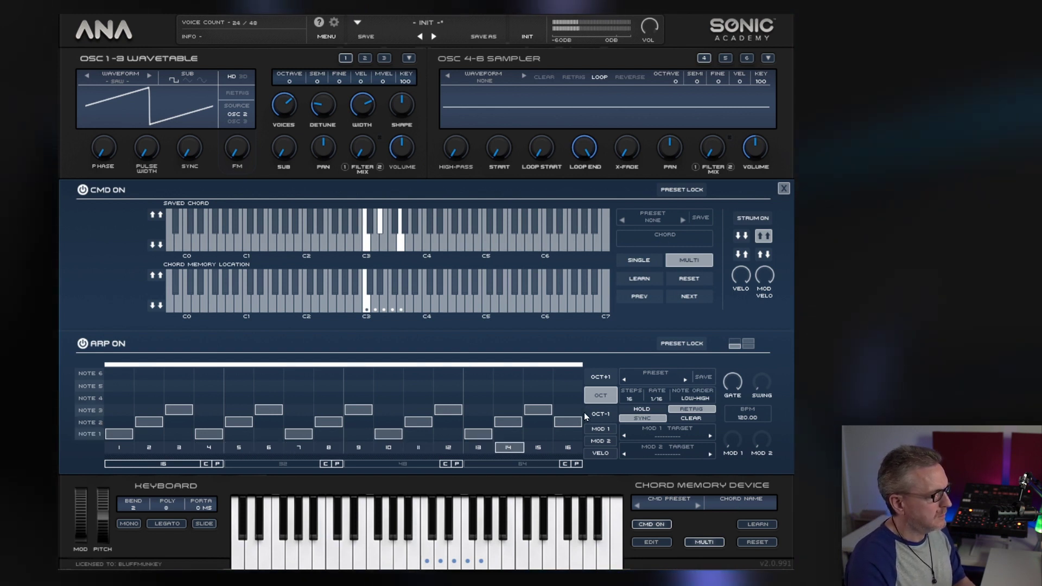
# Clear the pattern and repeat a four-step rise from Note 1 to Note 4 across all 16 steps
pyautogui.click(689, 418)
pyautogui.click(119, 433)
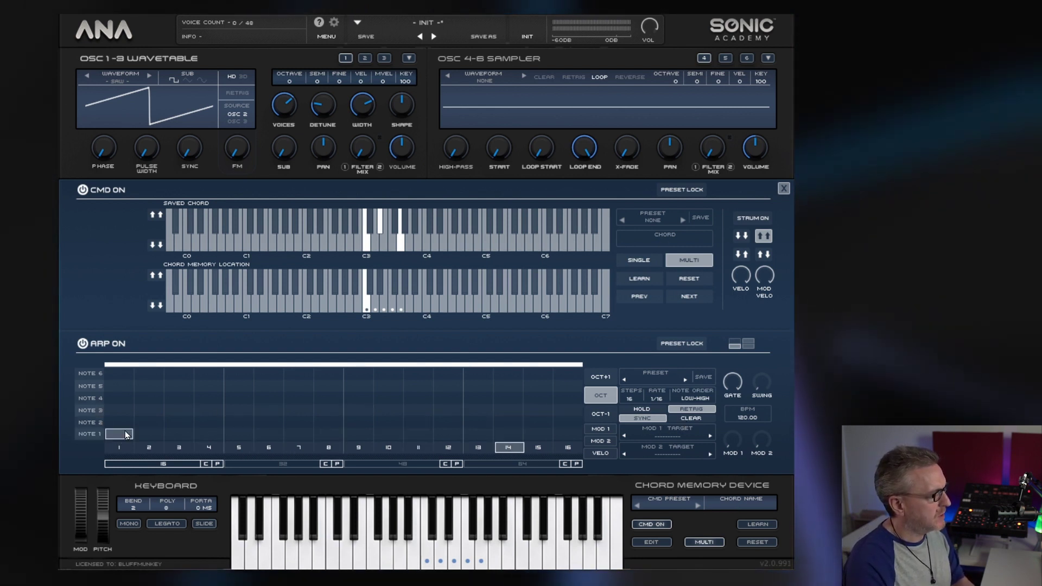
pyautogui.click(149, 421)
pyautogui.click(179, 409)
pyautogui.click(208, 397)
pyautogui.click(238, 433)
pyautogui.click(268, 421)
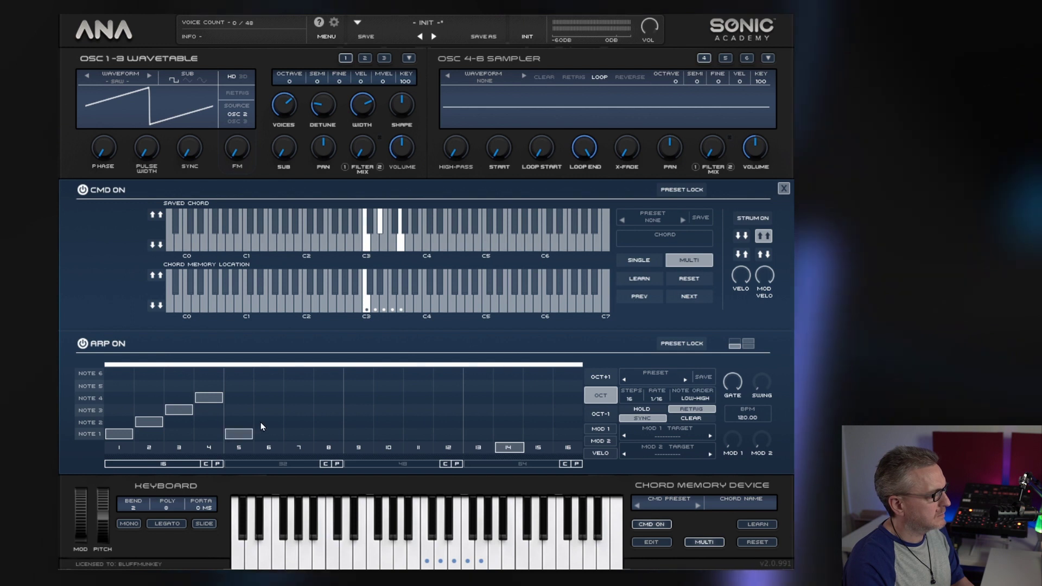
pyautogui.click(298, 410)
pyautogui.click(328, 398)
pyautogui.click(358, 434)
pyautogui.click(388, 422)
pyautogui.click(417, 410)
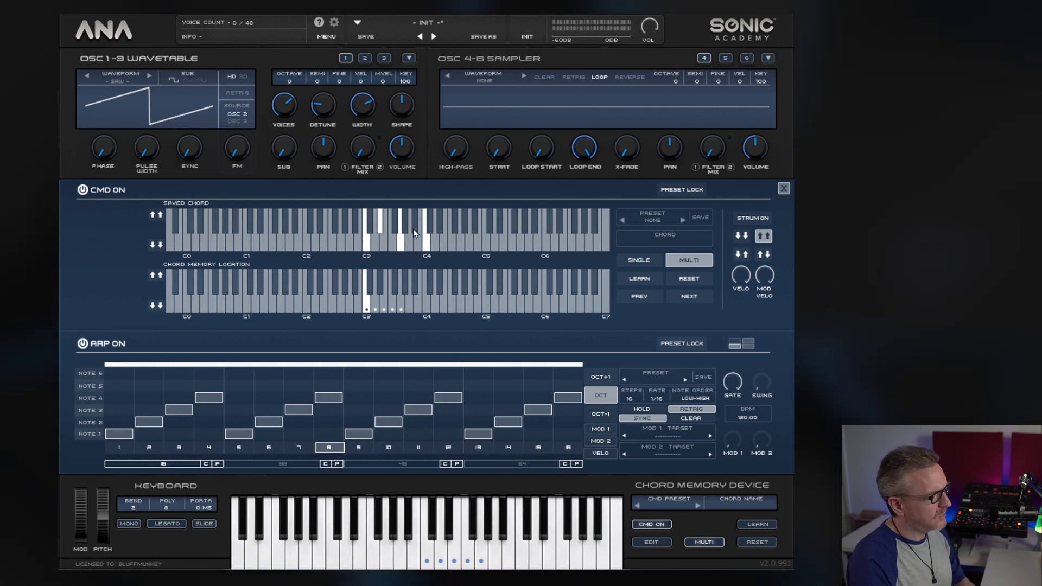
# Clear the pattern and enter Note 1 on steps 1, 3, 4, 6, Note 2 on 2 and 5, Note 3 on 3, Note 4 on 7
pyautogui.click(685, 417)
pyautogui.click(119, 433)
pyautogui.click(149, 421)
pyautogui.click(178, 434)
pyautogui.click(178, 410)
pyautogui.click(208, 434)
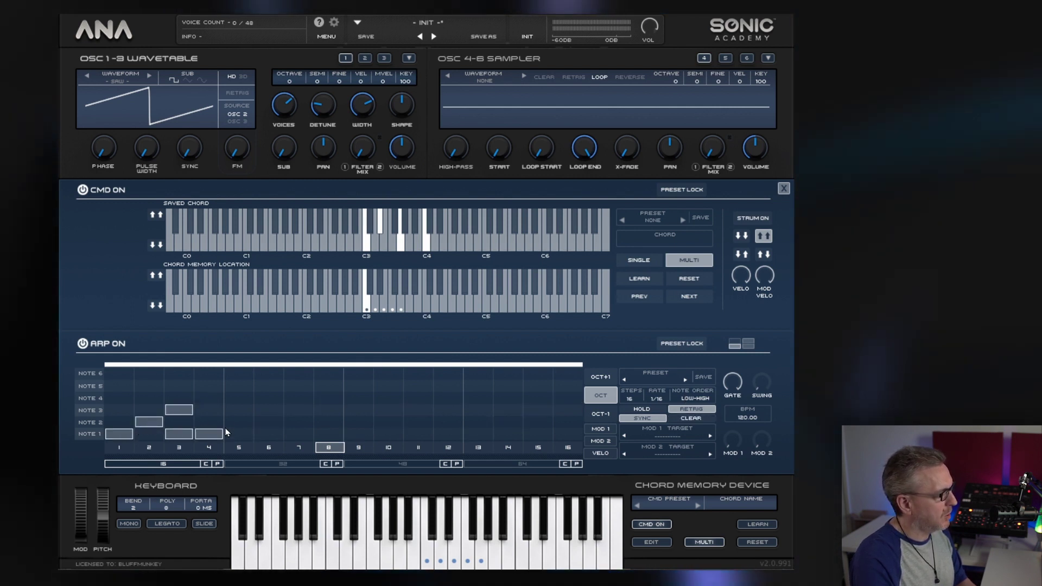
pyautogui.click(239, 421)
pyautogui.click(271, 434)
pyautogui.click(298, 398)
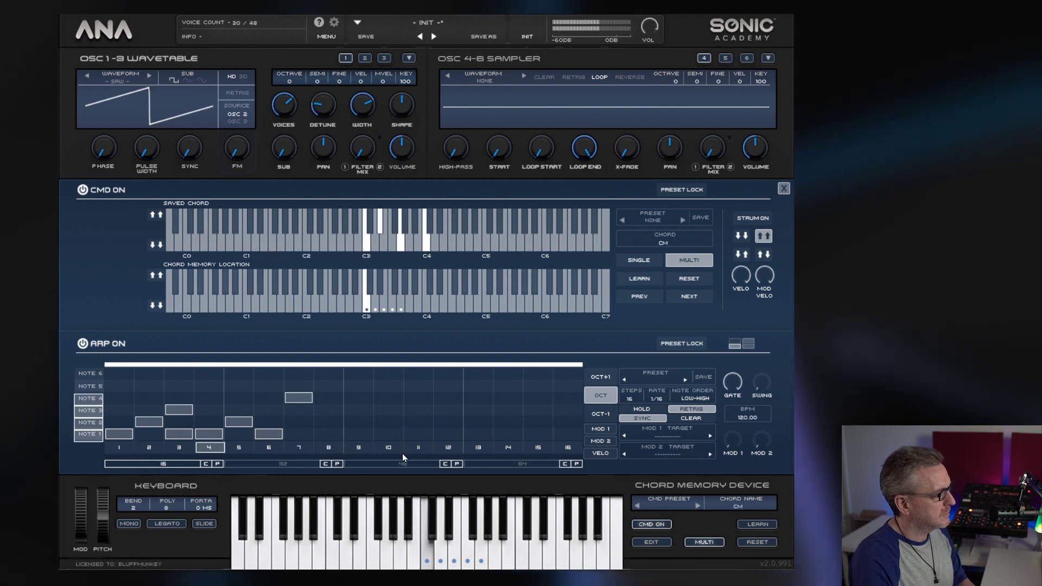
# Complete the pattern with Note 1 on steps 7–10 and 12–15, Note 2 on 11, Note 3 on 9 and 13, Note 4 on 16
pyautogui.click(298, 434)
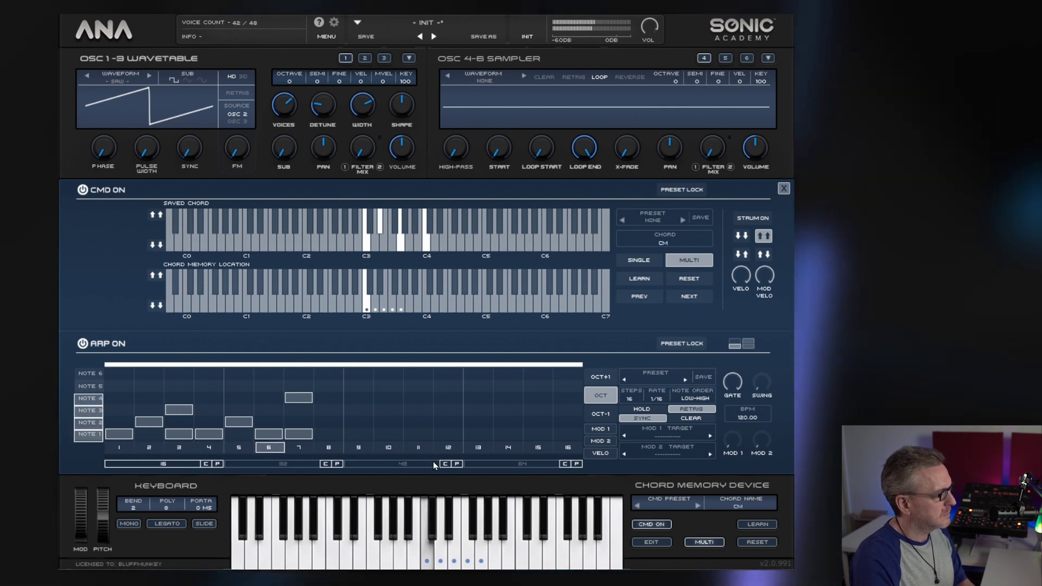
pyautogui.click(328, 434)
pyautogui.click(359, 434)
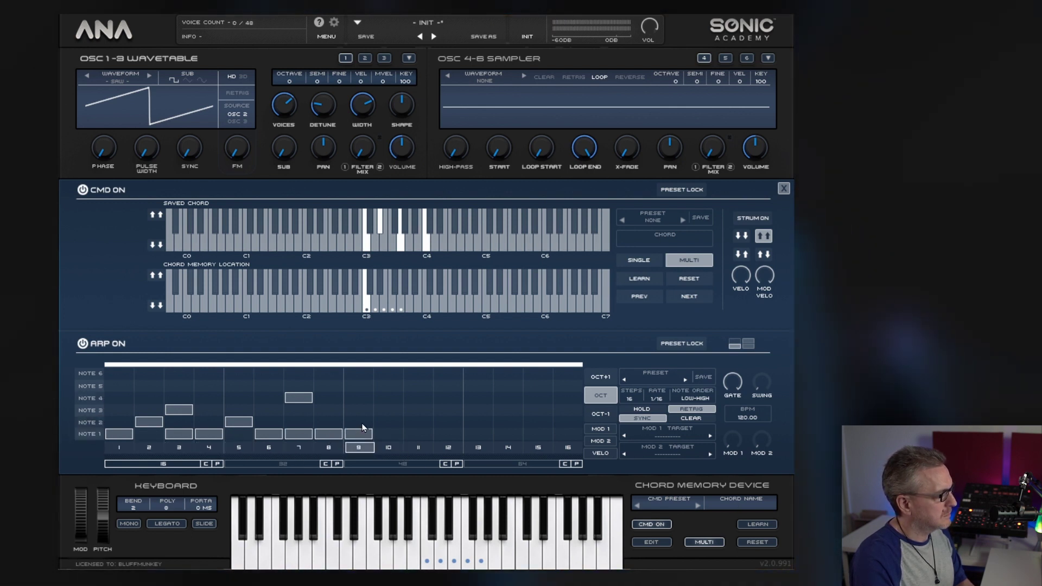
pyautogui.click(380, 432)
pyautogui.click(416, 423)
pyautogui.click(455, 432)
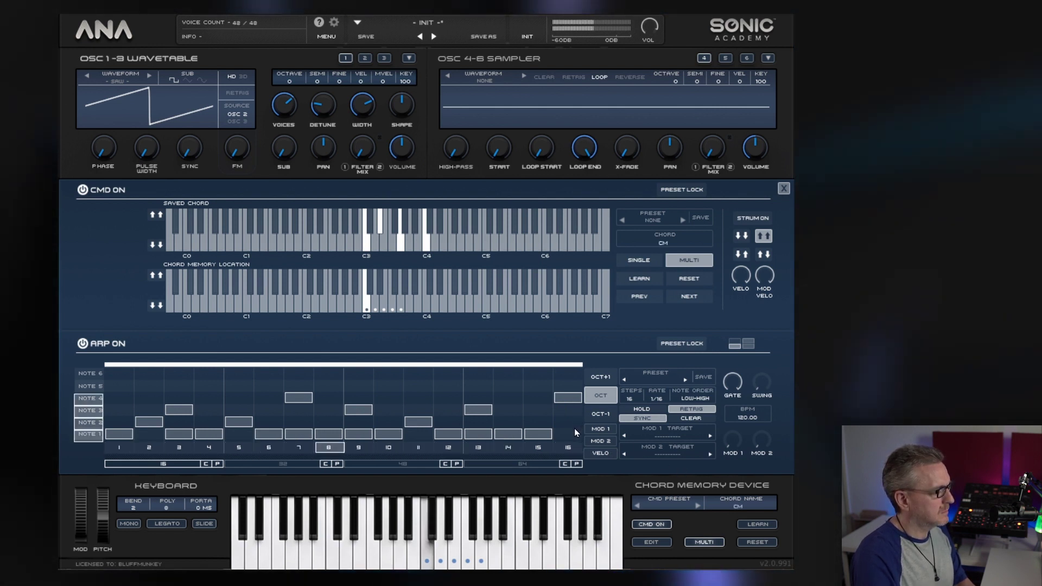
# Clear the arpeggiator pattern and set its note order to High-Low
pyautogui.click(696, 417)
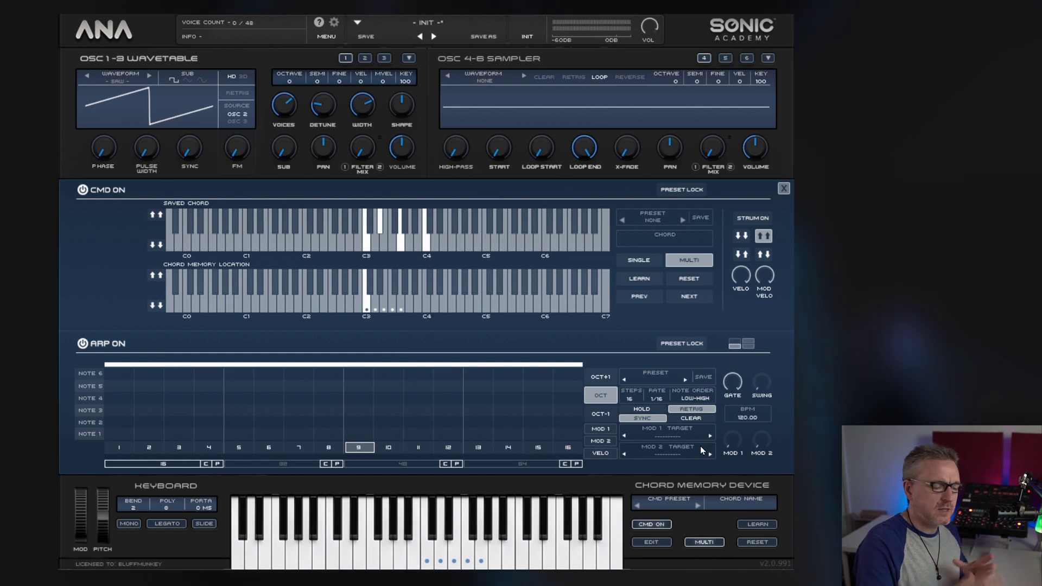
pyautogui.click(695, 399)
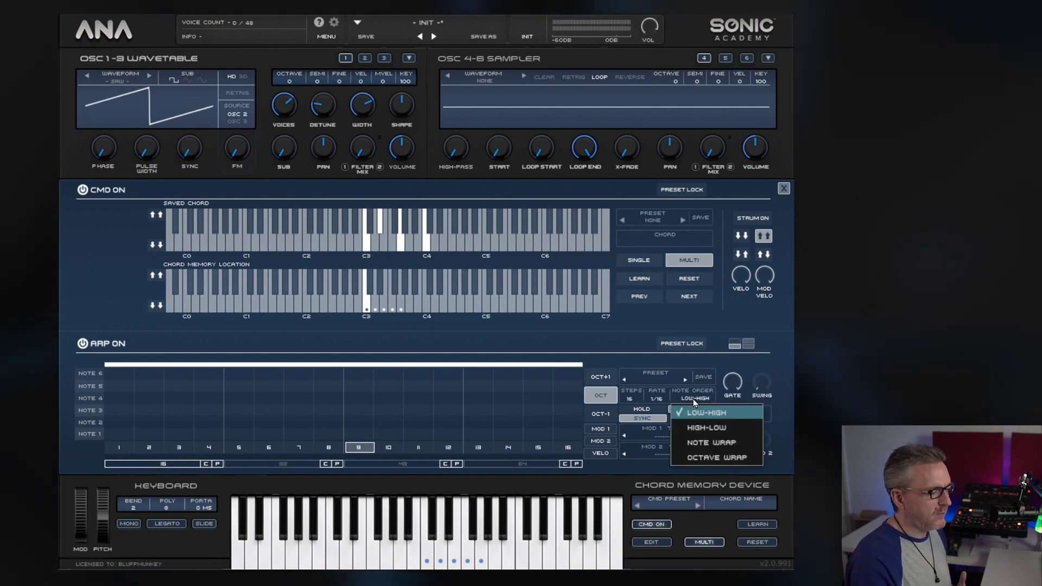
pyautogui.click(716, 428)
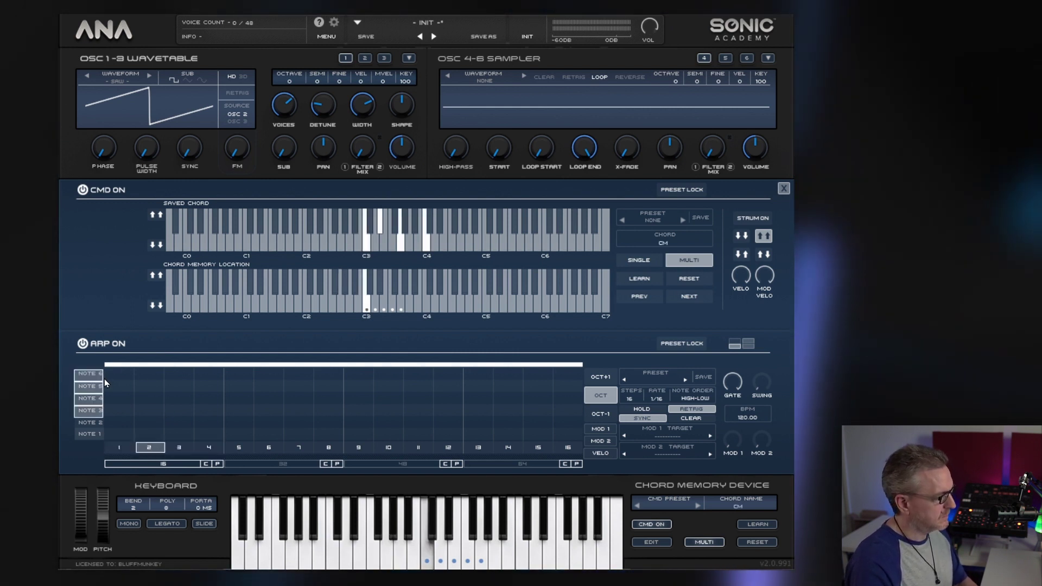
# Try filling the first eight steps of the Note 1 row and replace them with the same steps on Note 6
pyautogui.click(116, 434)
pyautogui.click(146, 434)
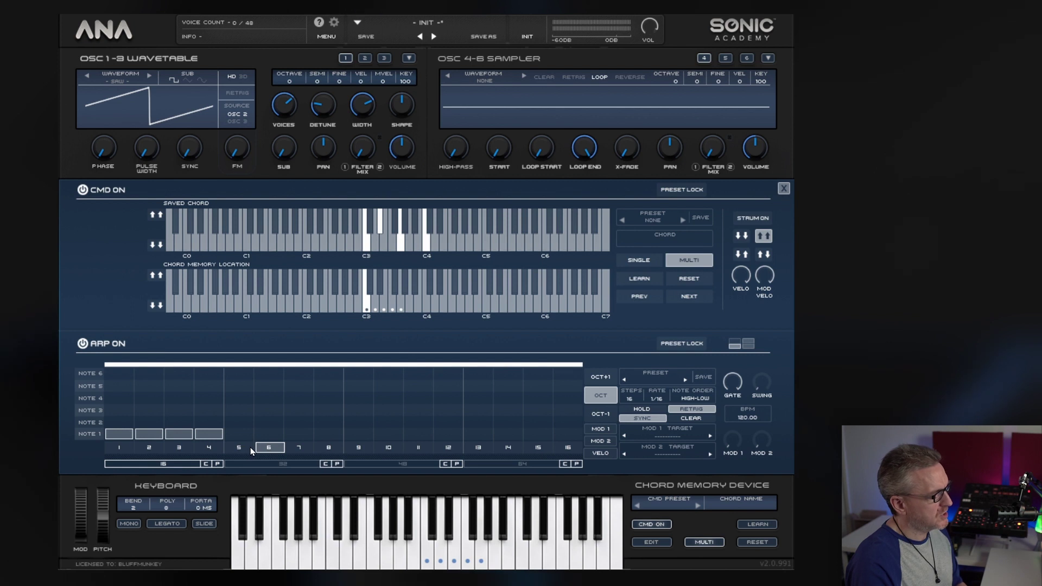
pyautogui.click(239, 434)
pyautogui.click(269, 434)
pyautogui.click(298, 434)
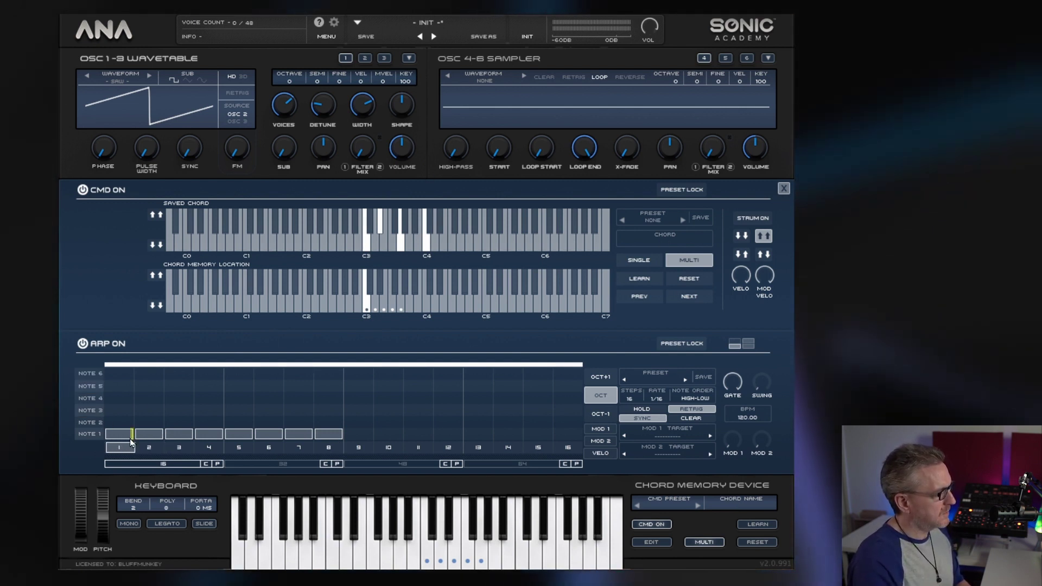
pyautogui.moveTo(129, 438); pyautogui.dragTo(329, 434)
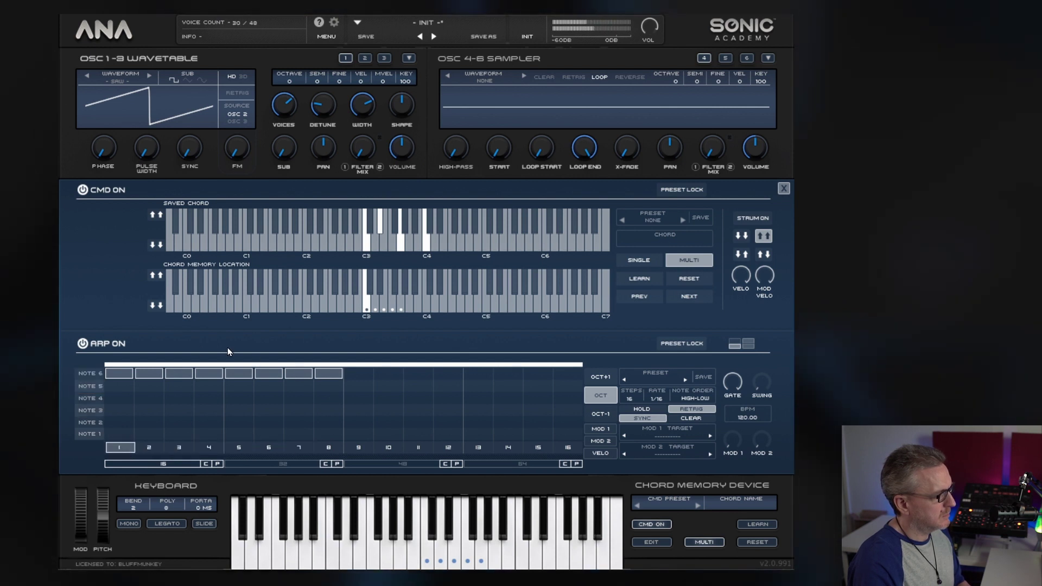
# Keep only the first Note 6 step and build two descending runs from Note 6 to Note 1 over steps 1–12
pyautogui.moveTo(158, 373); pyautogui.dragTo(301, 372)
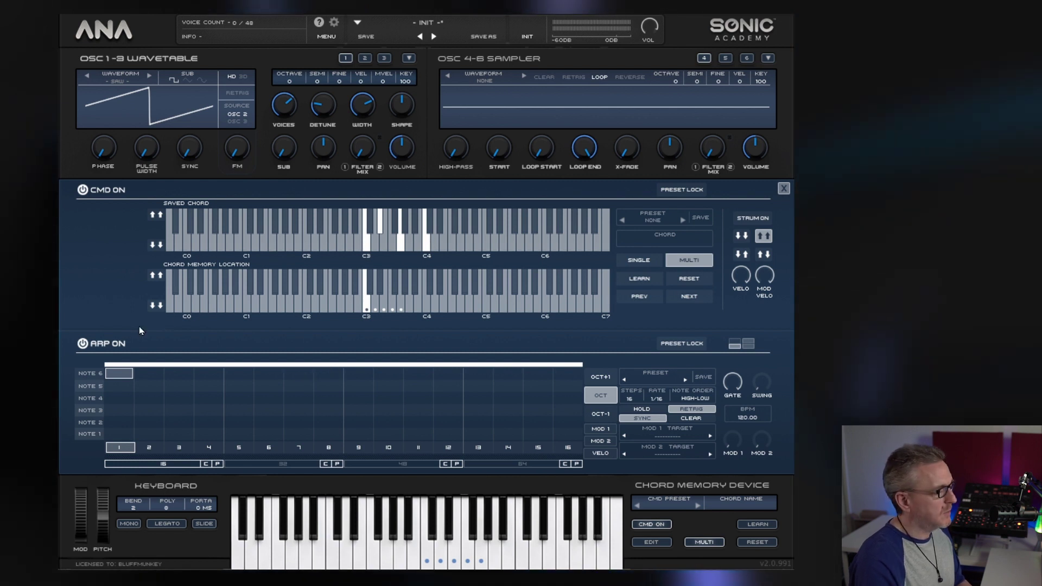
pyautogui.click(148, 386)
pyautogui.click(178, 398)
pyautogui.click(208, 410)
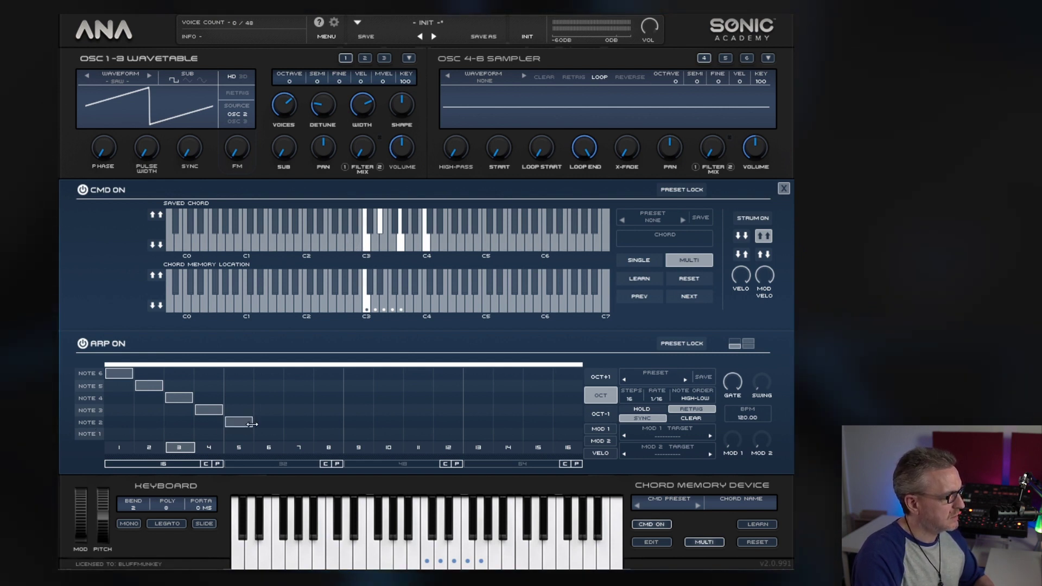
pyautogui.click(298, 372)
pyautogui.click(328, 385)
pyautogui.click(358, 398)
pyautogui.click(387, 410)
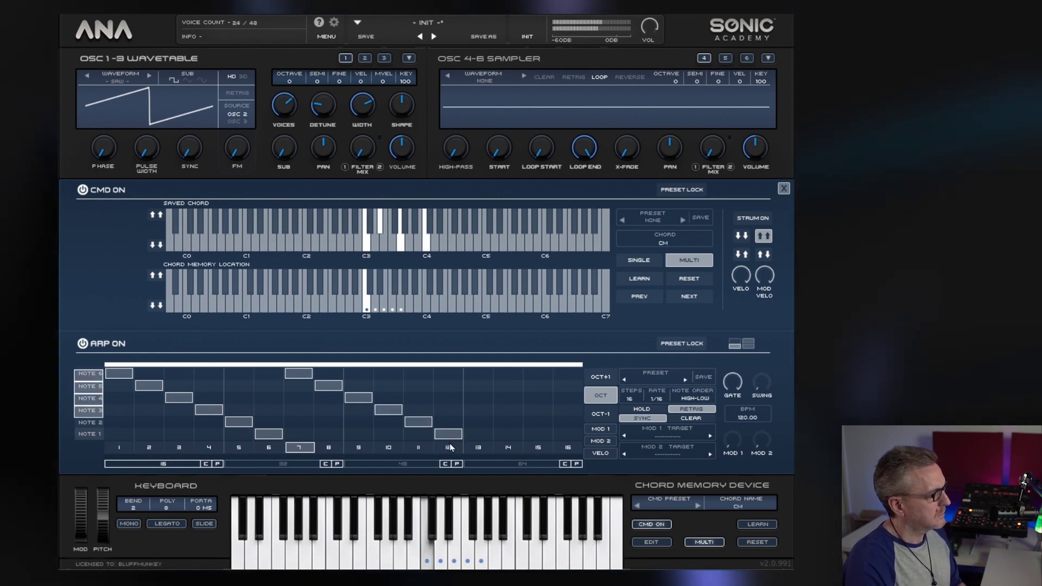
# Try adding the lower notes G2 and E-flat 2 to the saved C minor chord and remove them again
pyautogui.click(338, 238)
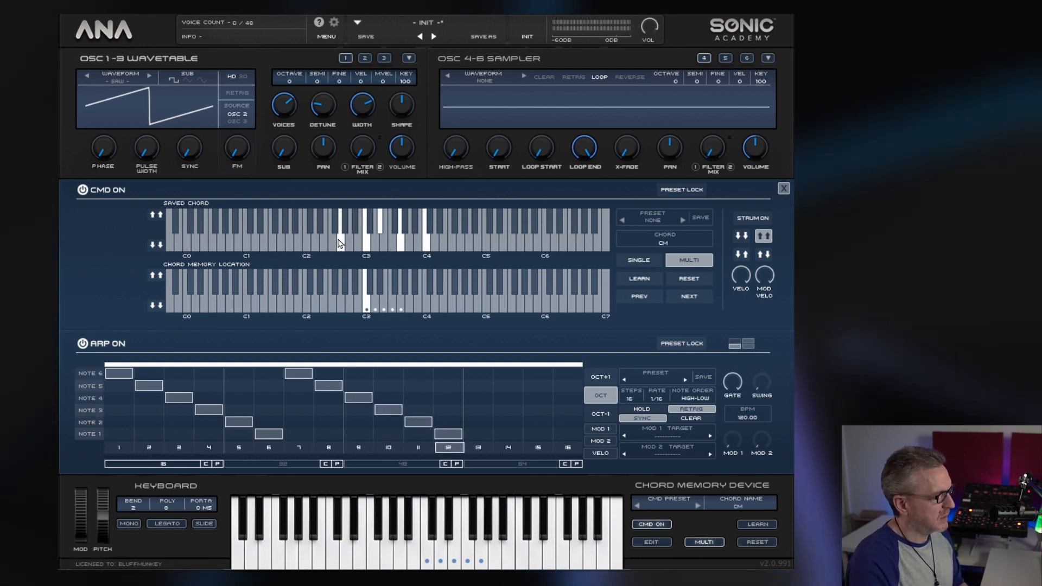
pyautogui.click(321, 228)
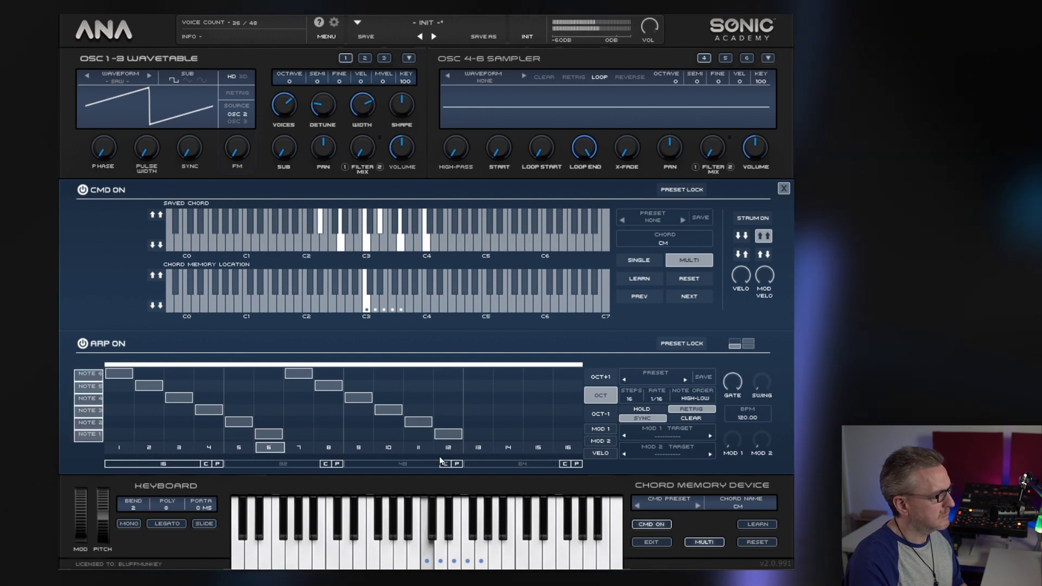
pyautogui.click(340, 242)
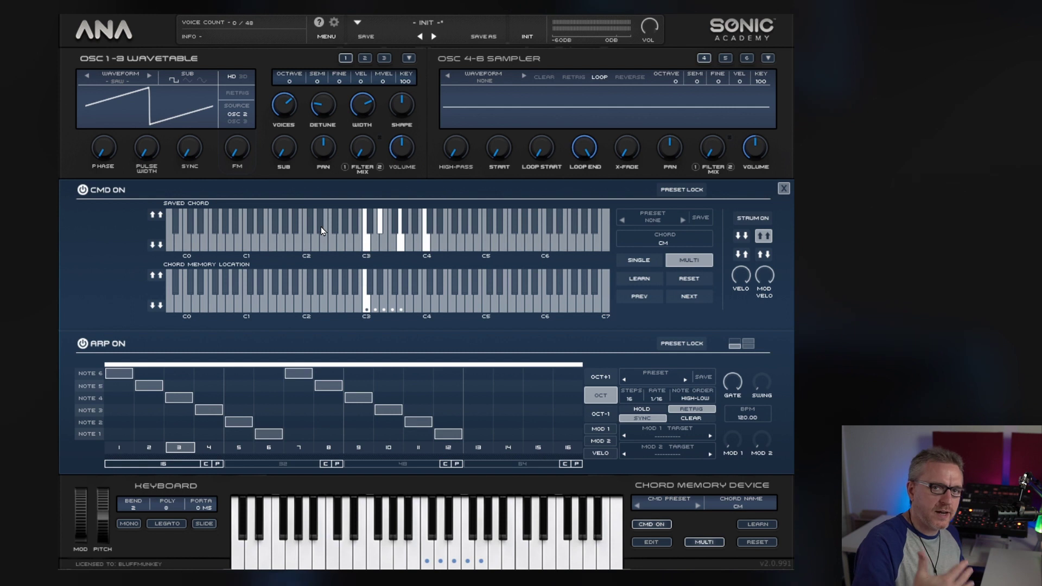
# Clear the descending pattern and set the arpeggiator's note order to Note Wrap
pyautogui.click(693, 422)
pyautogui.click(698, 397)
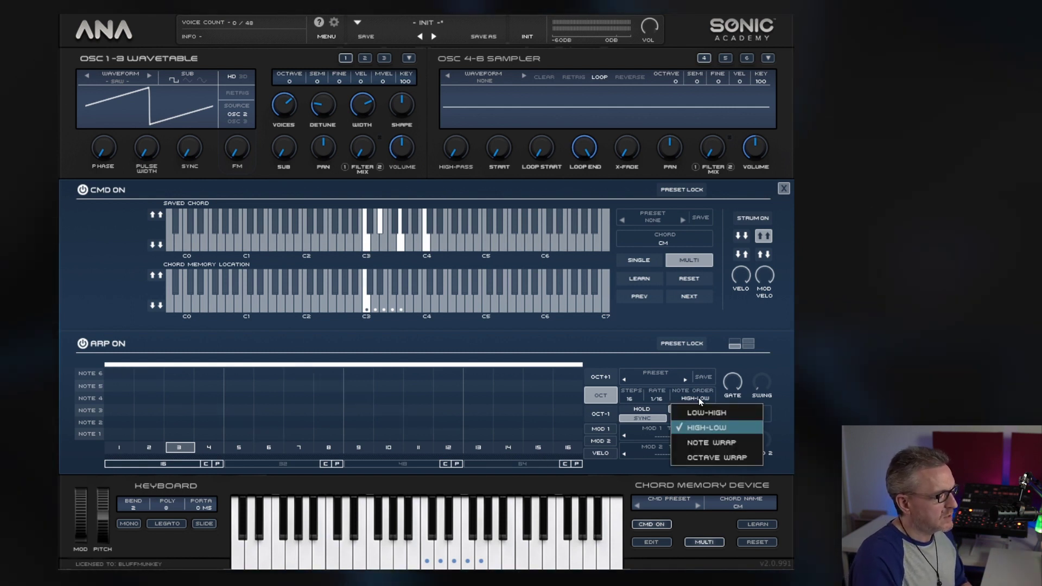
pyautogui.click(707, 441)
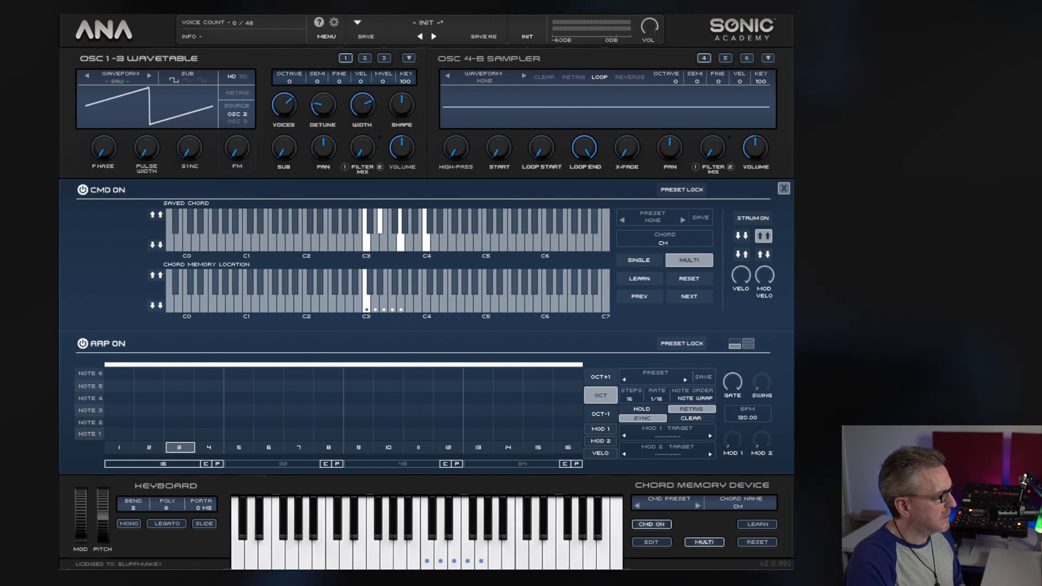
# Enter a rising run from Note 1 to Note 6 on arpeggiator steps 1–6
pyautogui.click(169, 412)
pyautogui.click(213, 399)
pyautogui.click(268, 374)
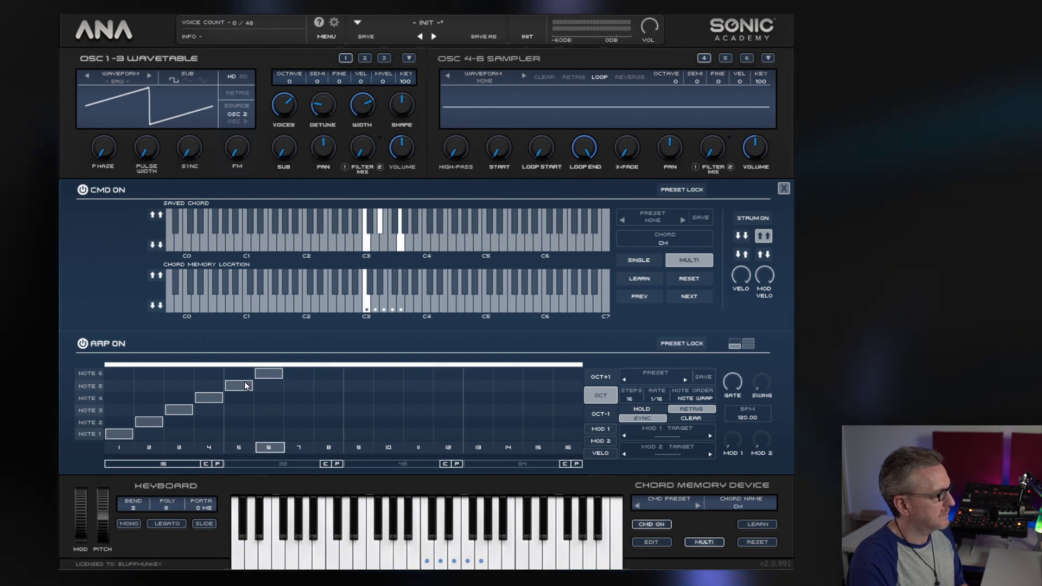
# Set the note order to Low-High and repeat the rising Note 1 to Note 6 run on steps 7–12
pyautogui.click(696, 398)
pyautogui.click(691, 415)
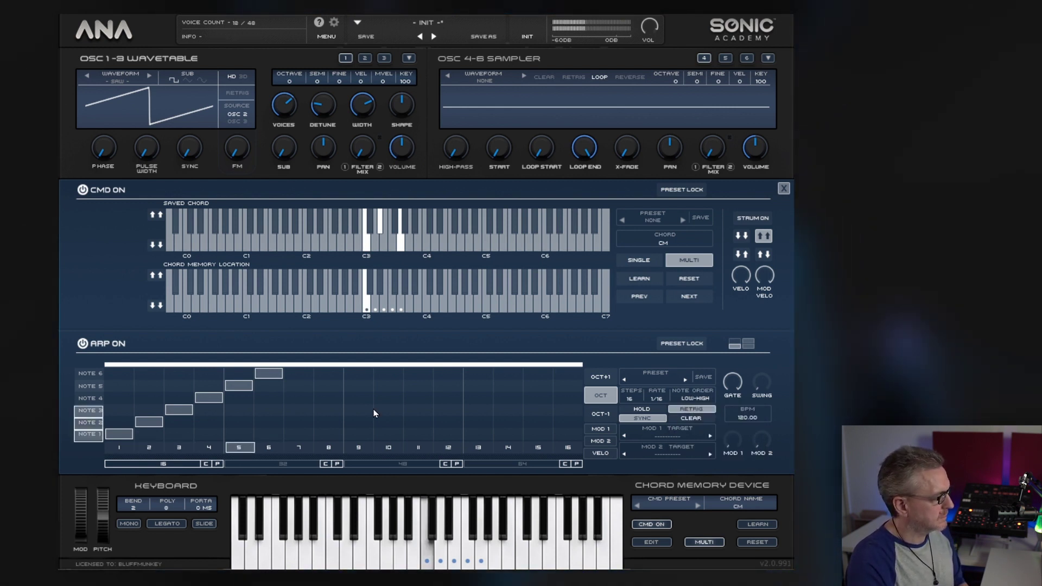
pyautogui.click(315, 421)
pyautogui.click(307, 433)
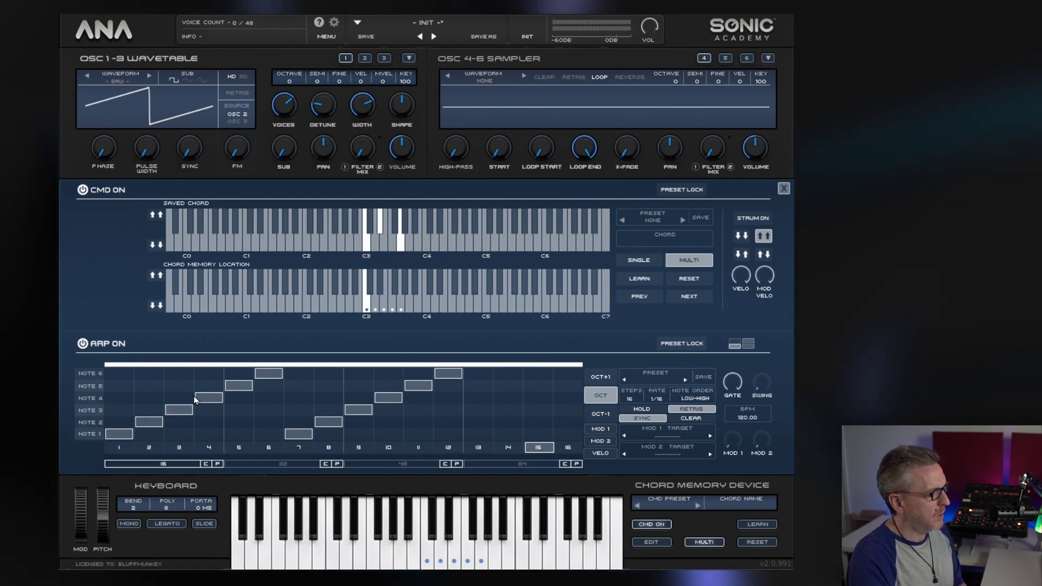
# Try the Note Wrap and Octave Wrap note orders on the two rising runs
pyautogui.click(694, 399)
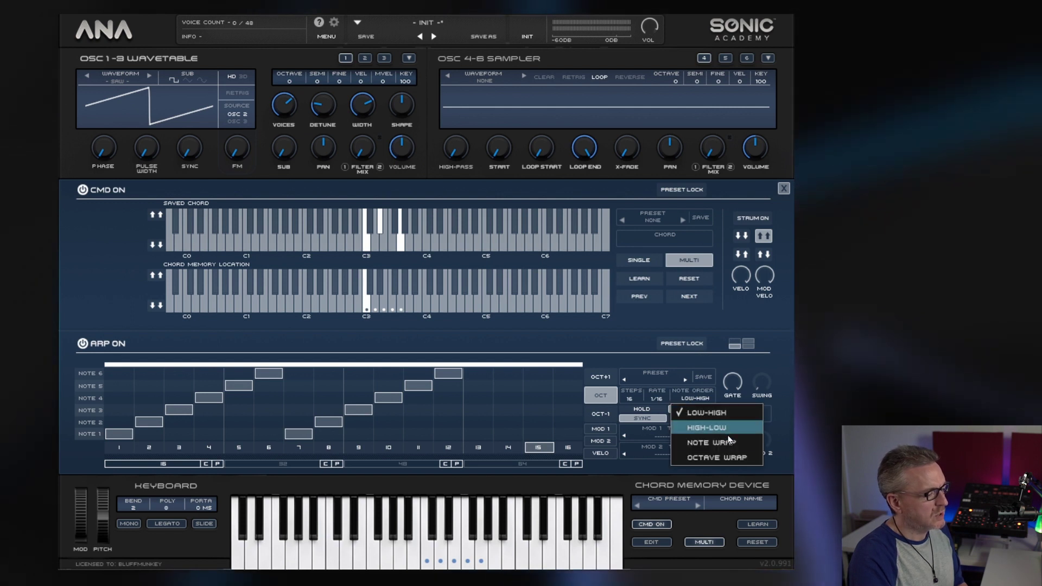
pyautogui.click(718, 447)
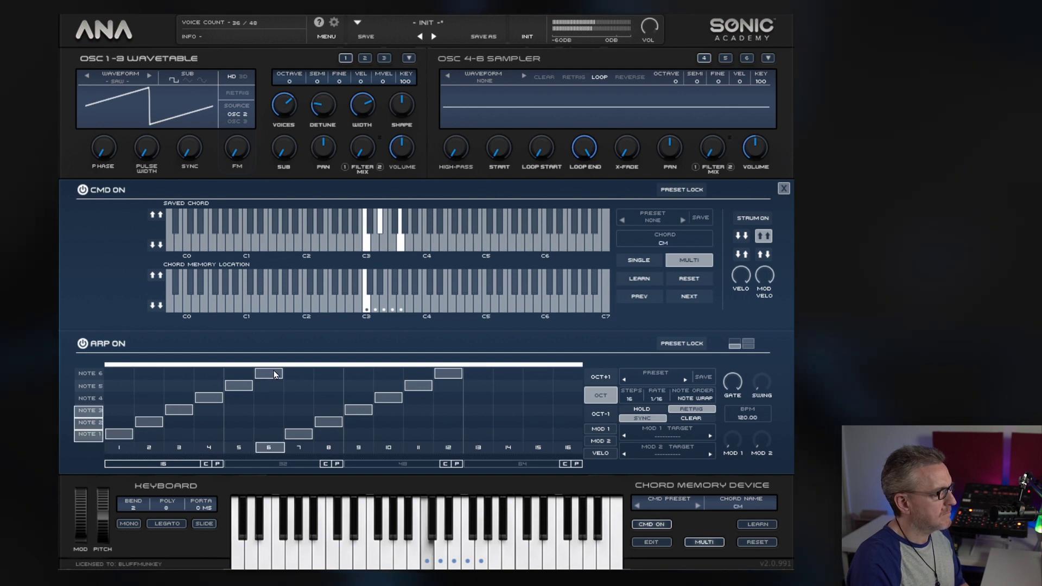
pyautogui.click(692, 398)
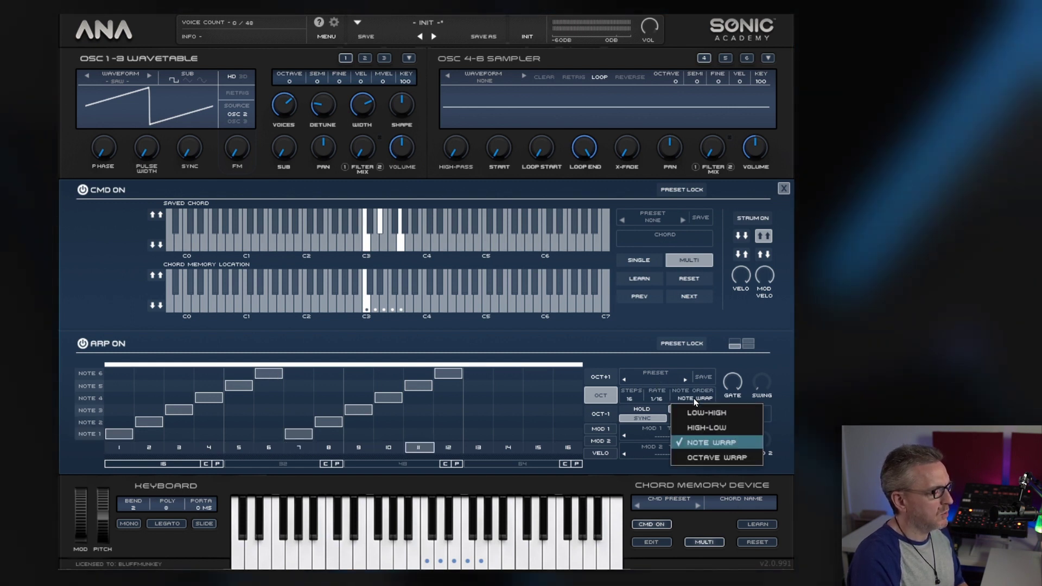
pyautogui.click(714, 456)
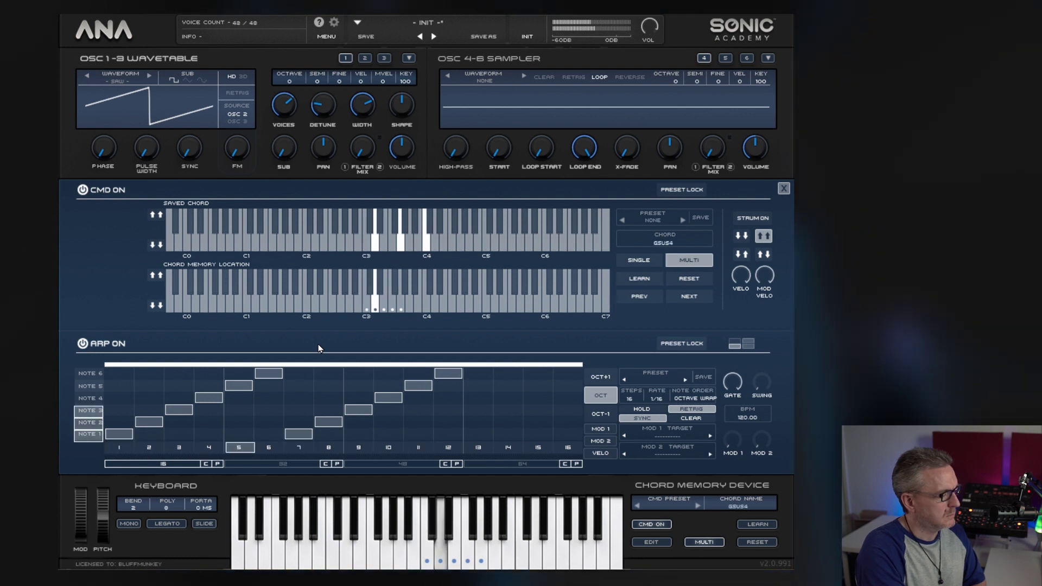
# Clear the rising pattern and set the arpeggiator's note order back to Low-High
pyautogui.click(701, 418)
pyautogui.click(697, 400)
pyautogui.click(699, 424)
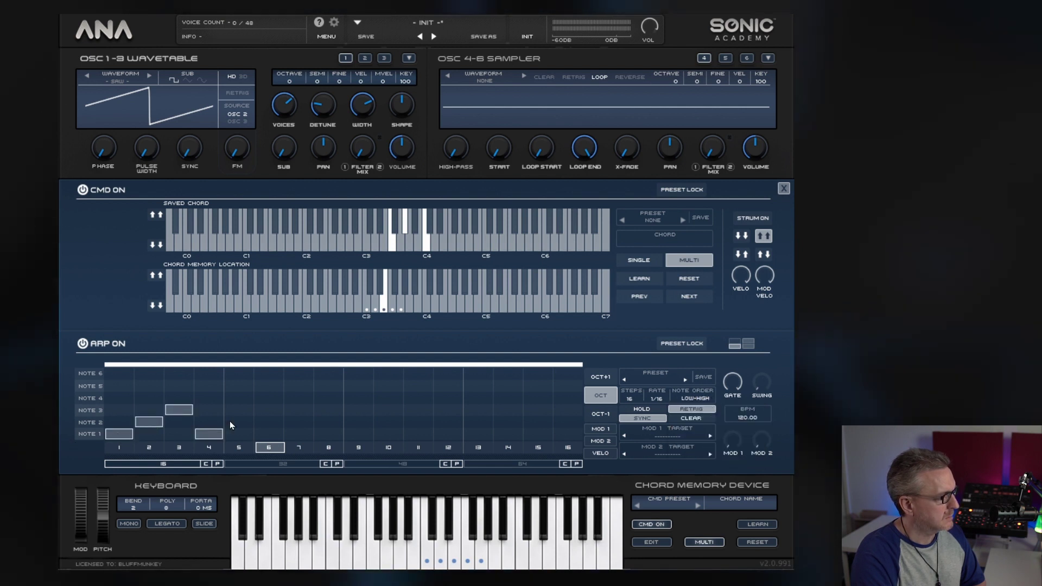
# Cycle Note 1, Note 2 and Note 3 upward across all 16 arpeggiator steps, ending on Note 2 at step 16
pyautogui.click(293, 432)
pyautogui.click(325, 423)
pyautogui.click(352, 410)
pyautogui.click(478, 433)
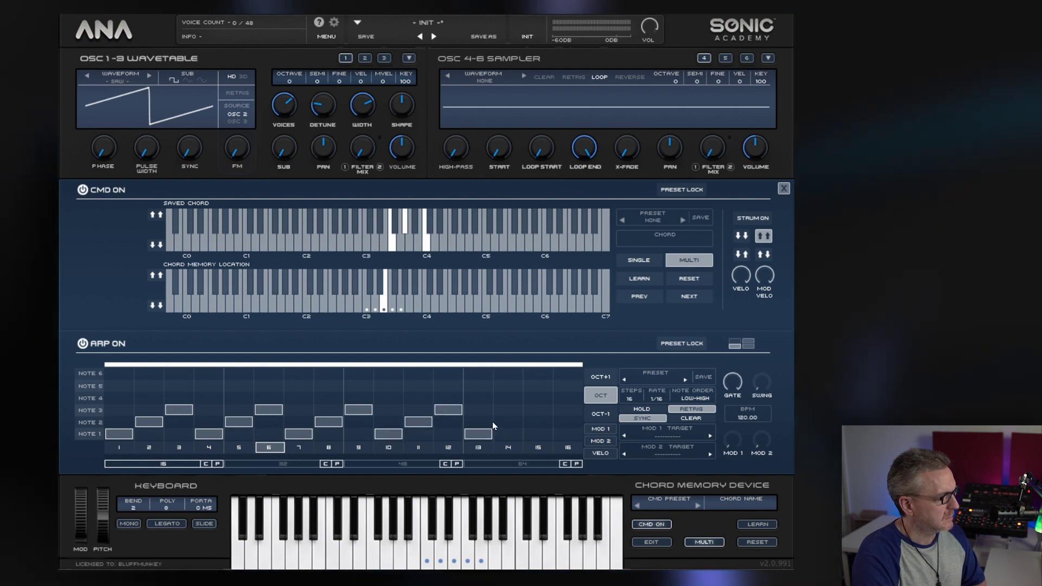
pyautogui.click(508, 422)
pyautogui.click(538, 409)
pyautogui.click(568, 422)
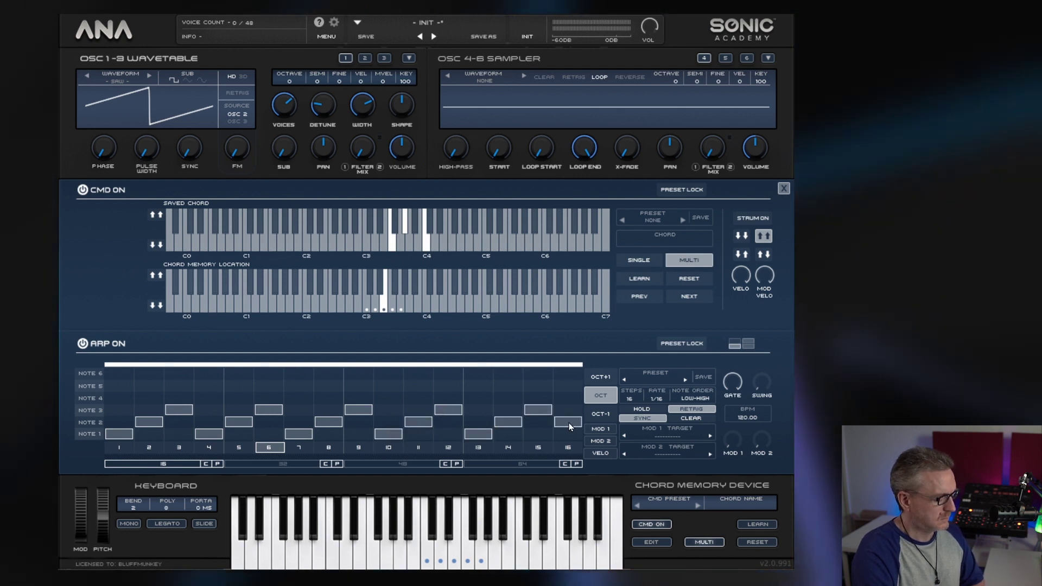